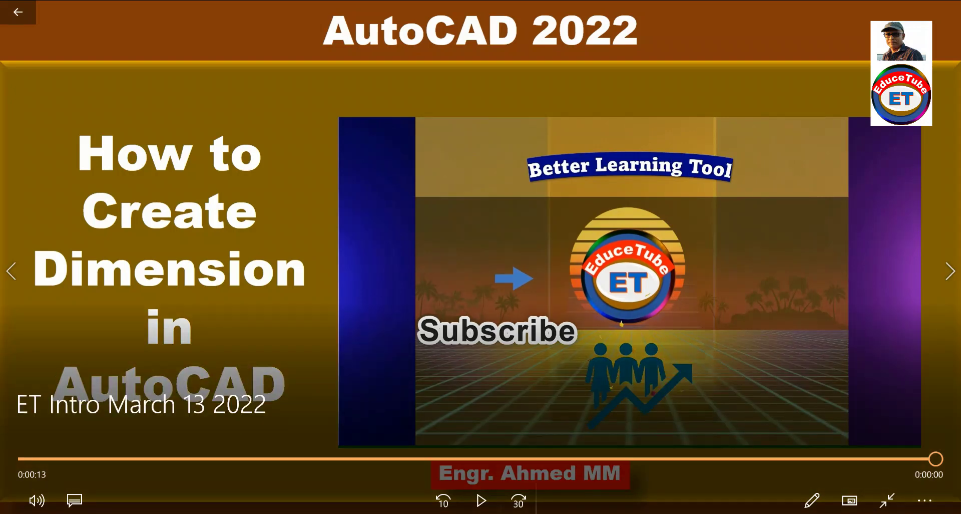
Switch to AutoCAD and make Layer2 the current layer in the Simple Dimension drawing
left_click(555, 512)
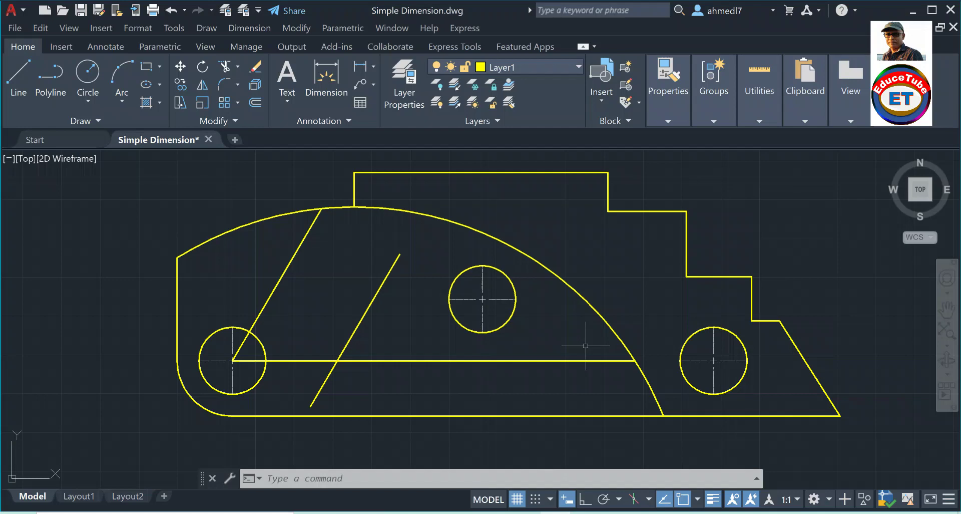
mouse_move(502, 297)
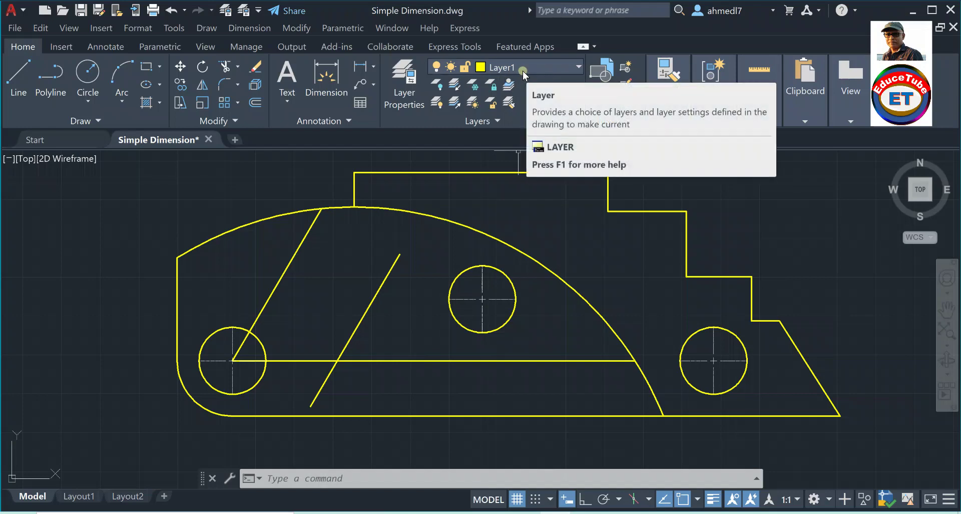
left_click(577, 66)
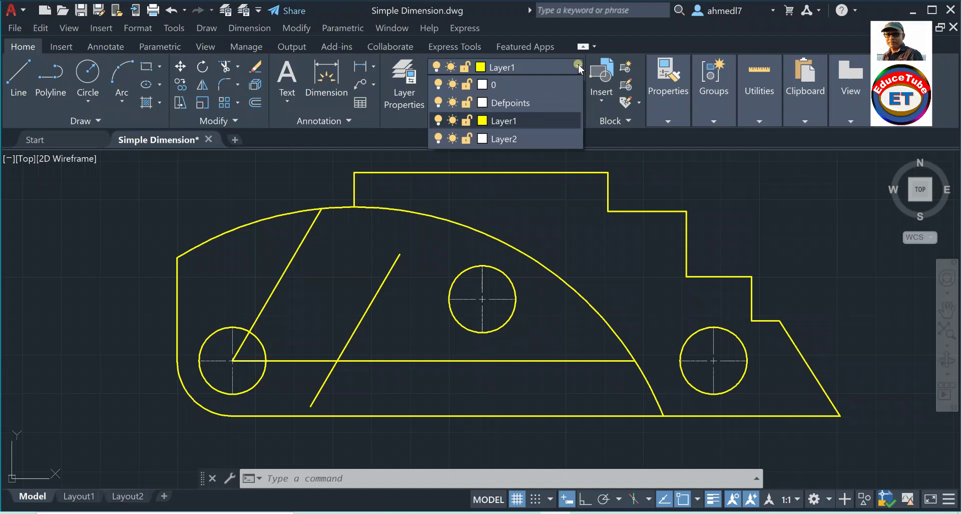
left_click(530, 138)
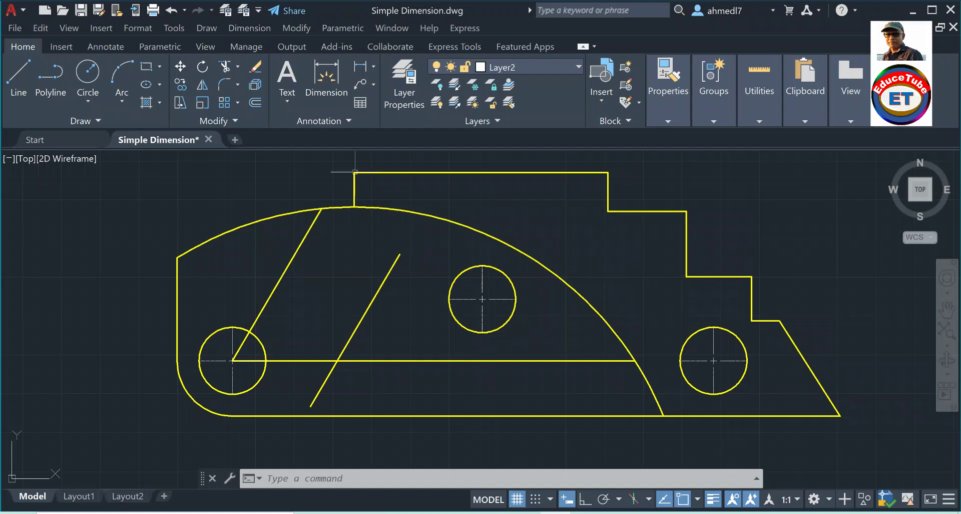
scroll(356, 153, "up", 2)
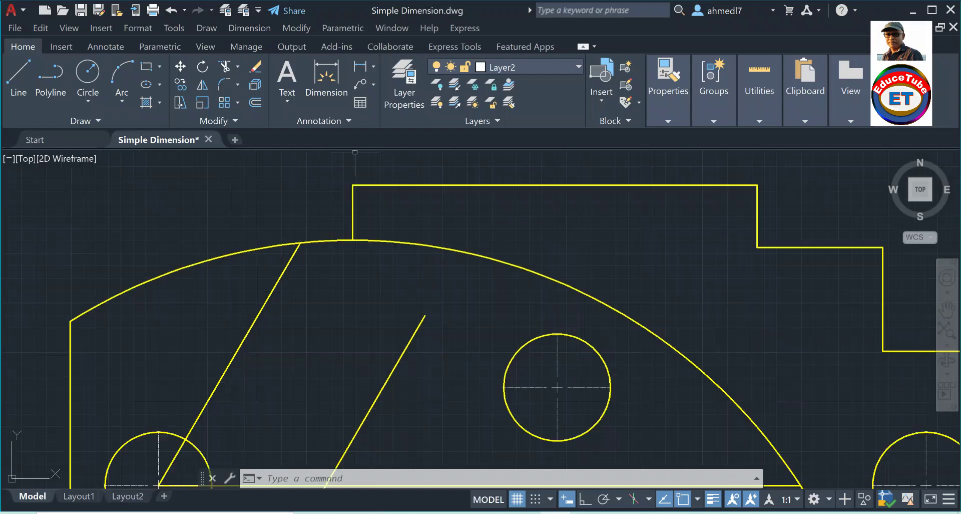
left_click(375, 67)
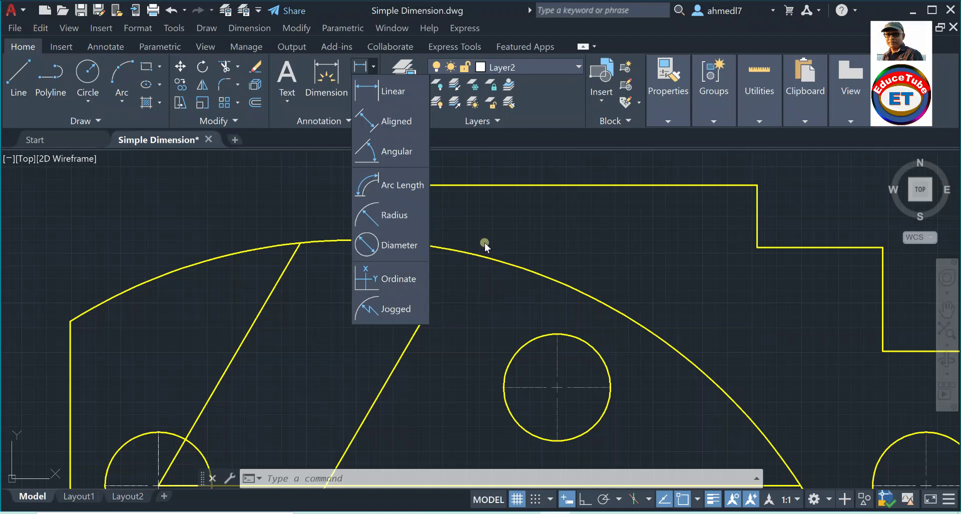
left_click(538, 239)
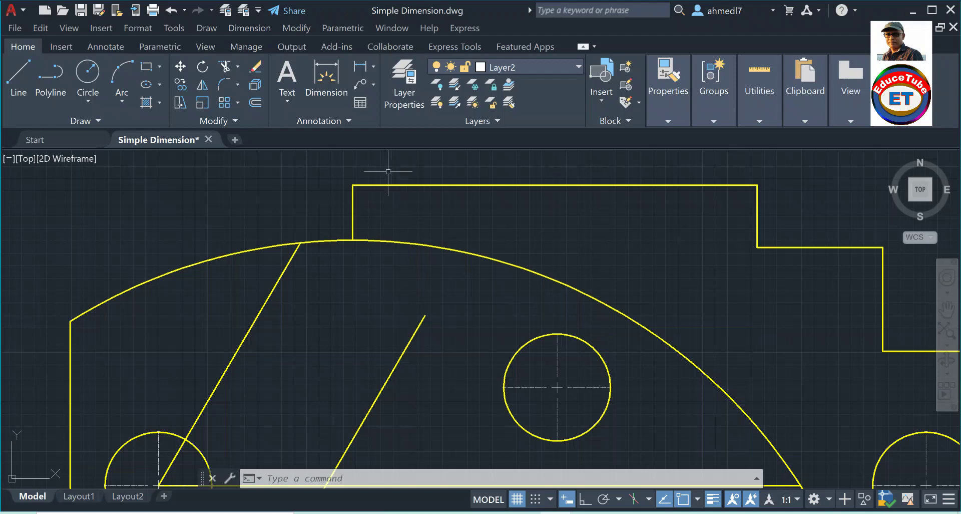
scroll(318, 209, "down", 2)
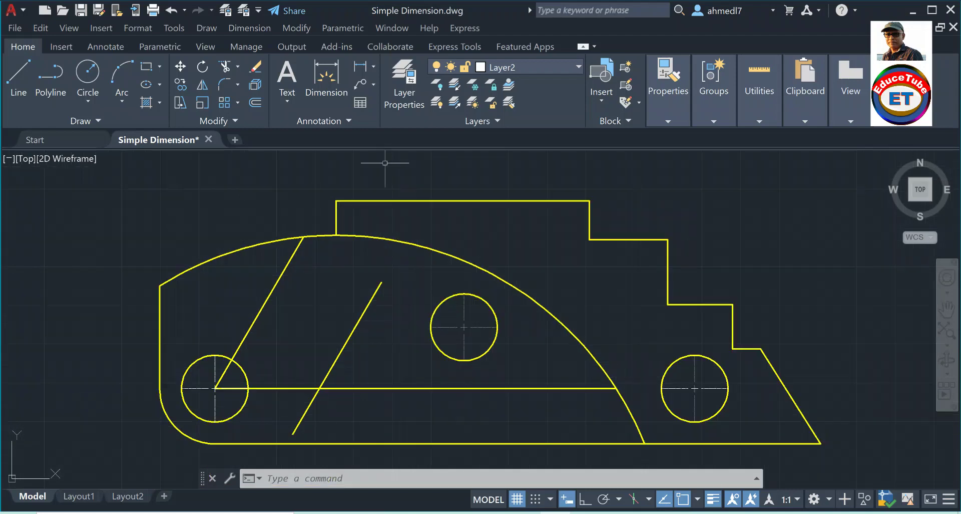
scroll(386, 163, "up", 2)
scroll(391, 164, "down", 2)
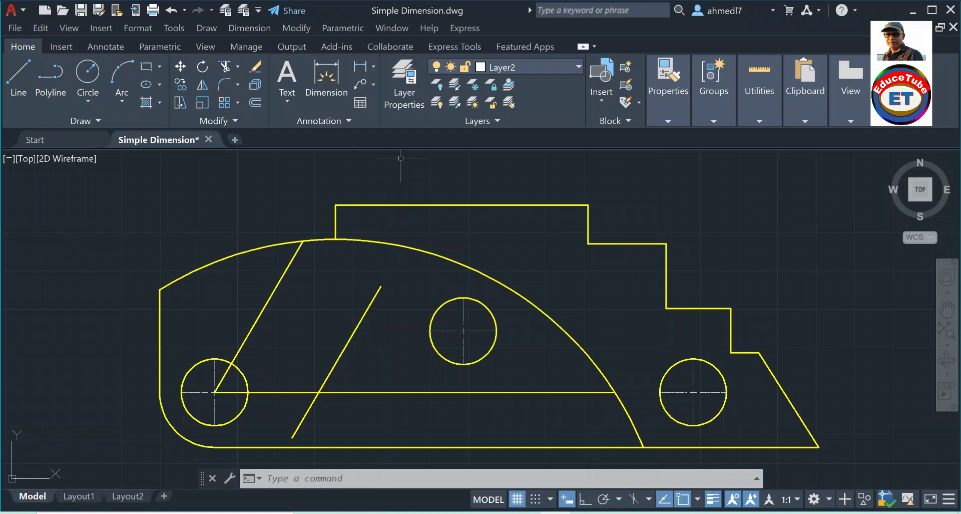
scroll(398, 156, "up", 2)
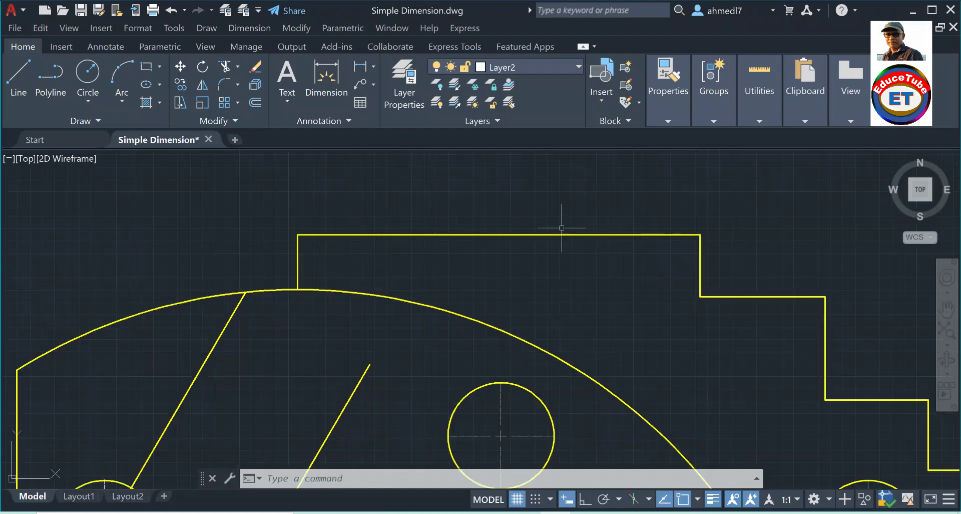
Place a linear dimension above the uppermost horizontal edge by picking its two endpoints, and delete that dimension
left_click(363, 65)
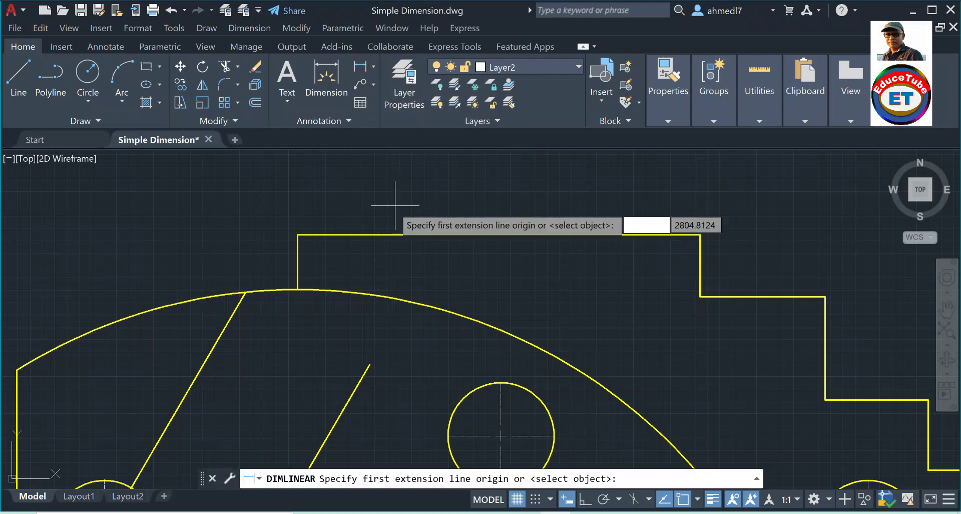
scroll(354, 231, "down", 2)
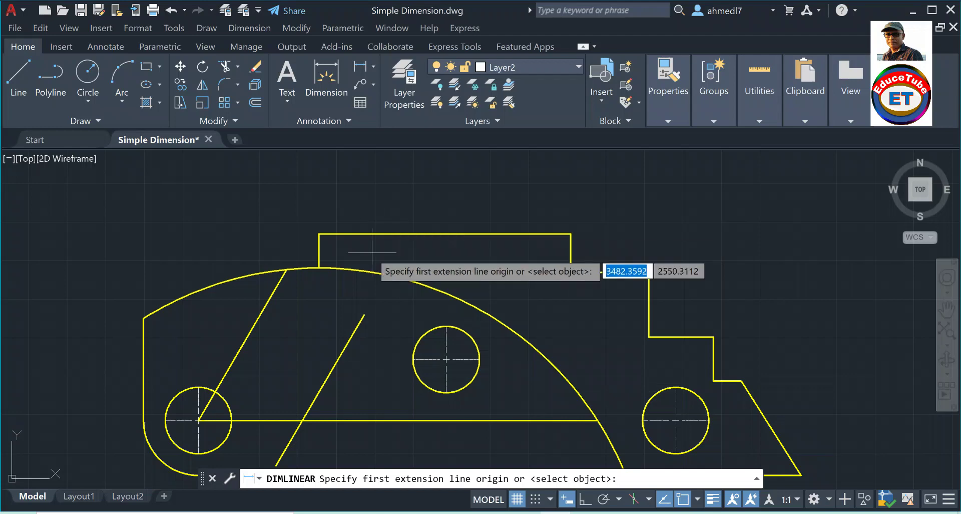
left_click(319, 233)
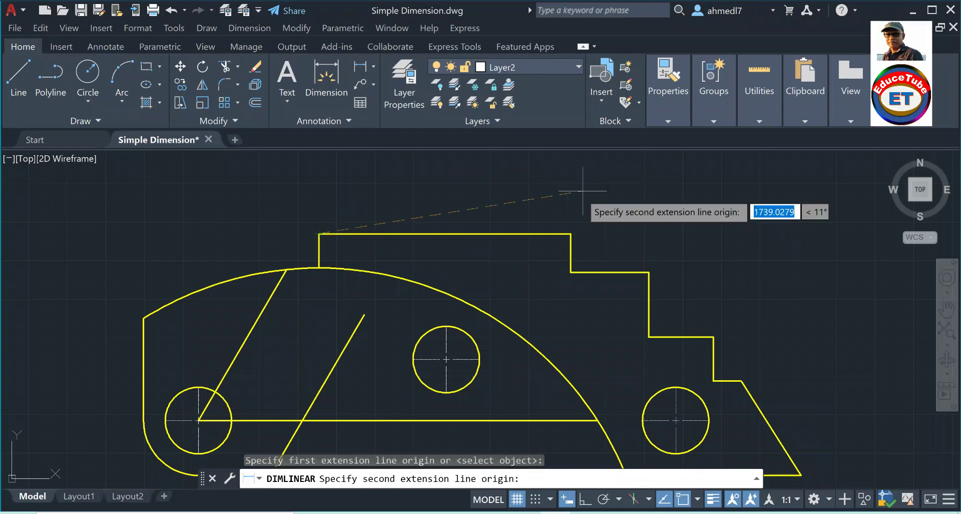
left_click(570, 233)
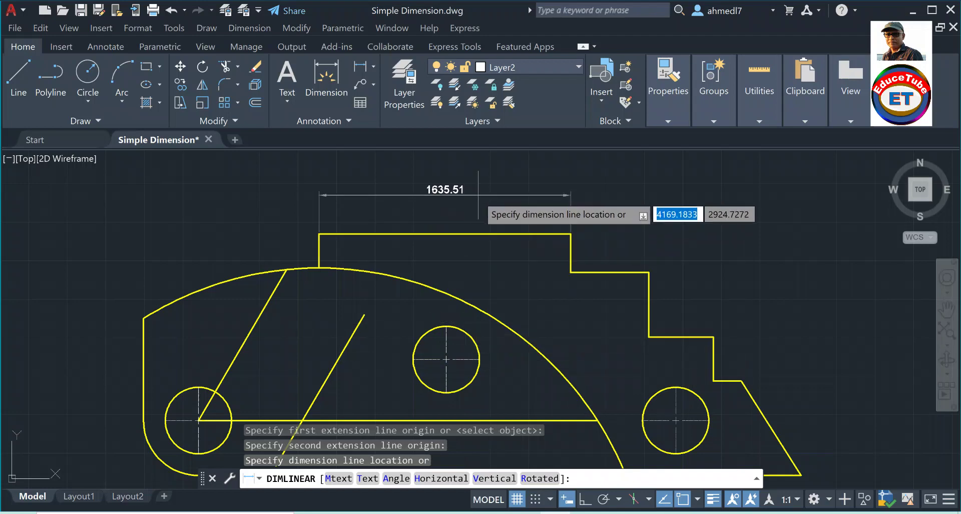
left_click(478, 196)
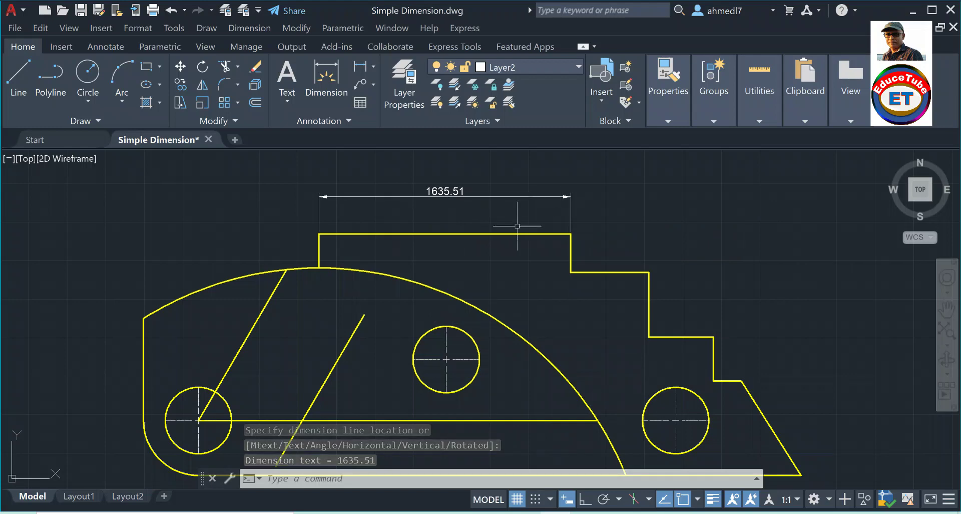
left_click(493, 196)
key("Delete")
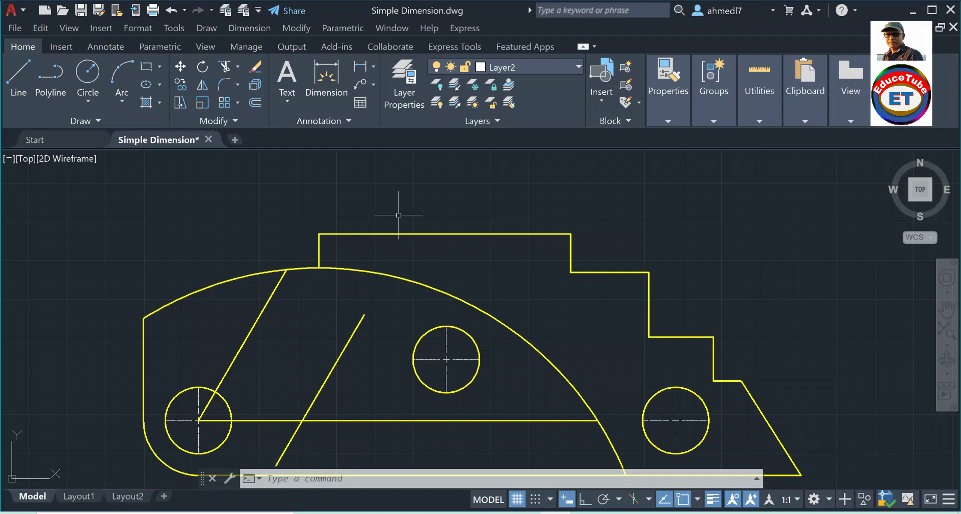
Add a linear dimension to the uppermost horizontal edge by selecting the edge itself as the object
left_click(359, 66)
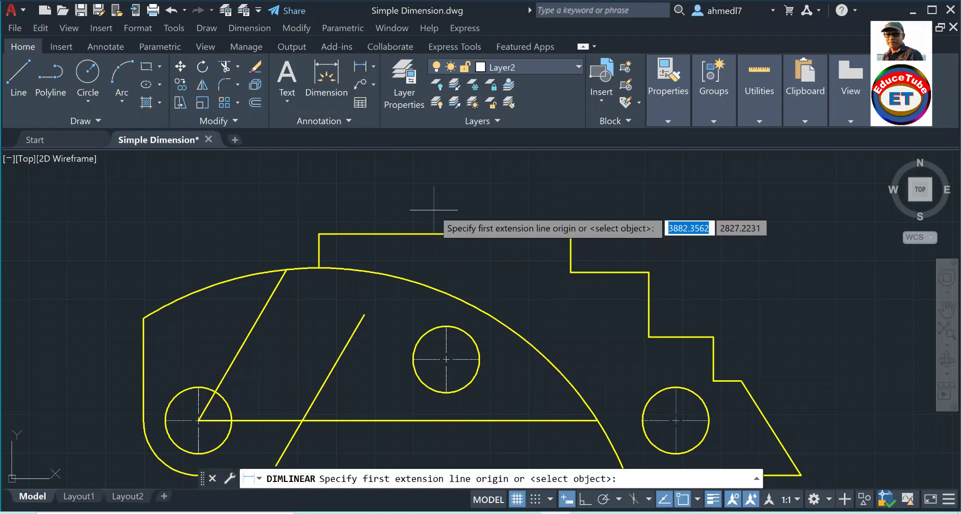
key("Return")
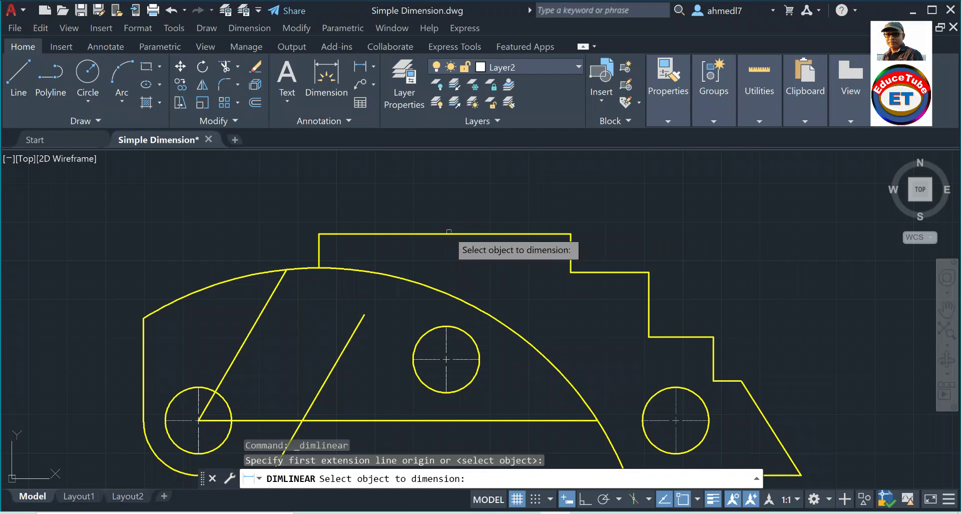
left_click(449, 233)
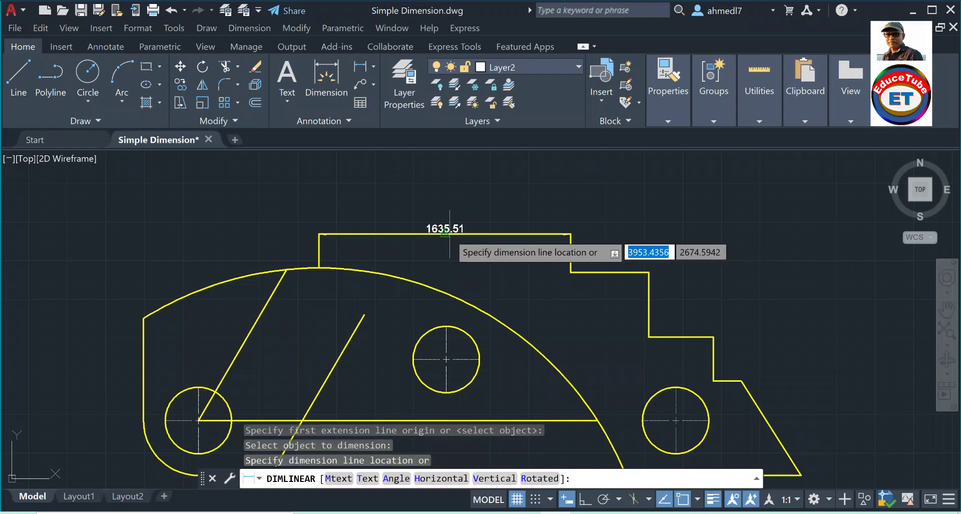
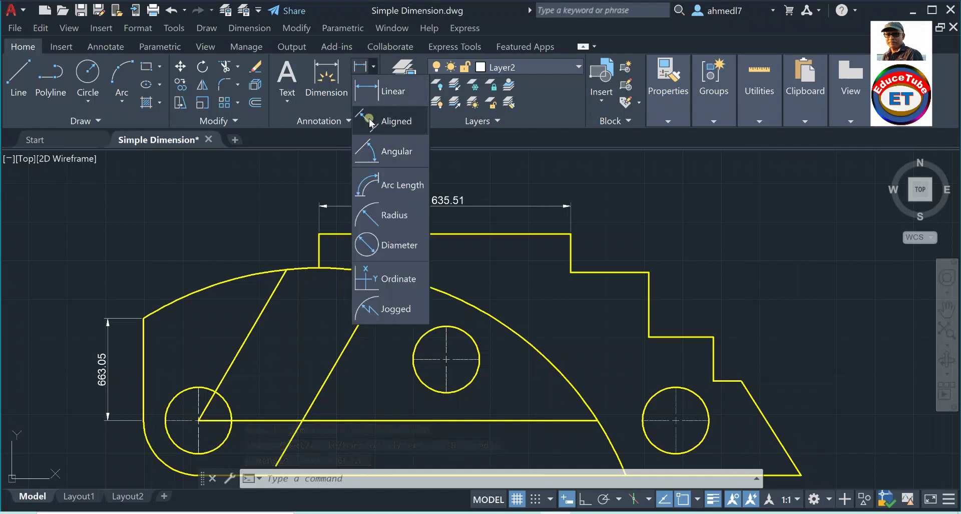
Add an aligned dimension outside the slanted edge at the right end of the outline
left_click(371, 123)
scroll(576, 215, "down", 2)
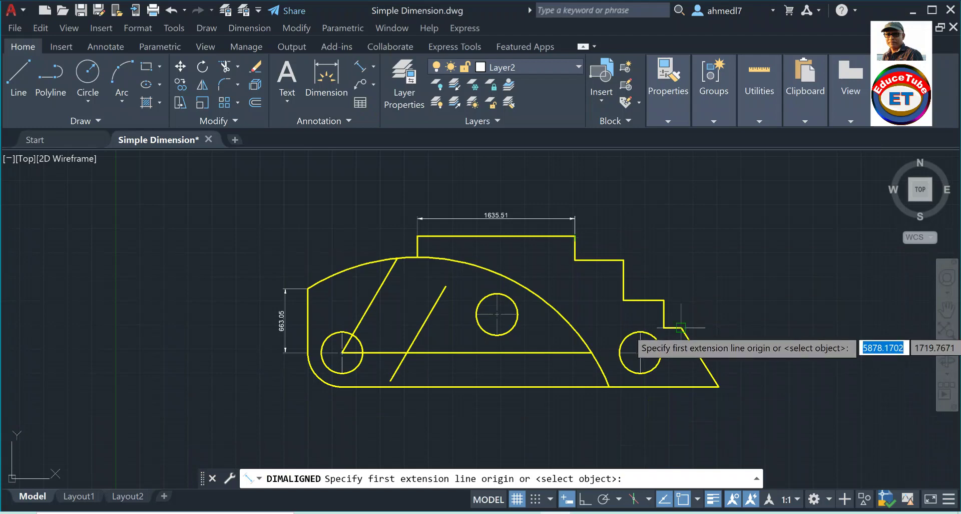
left_click(718, 386)
left_click(718, 386)
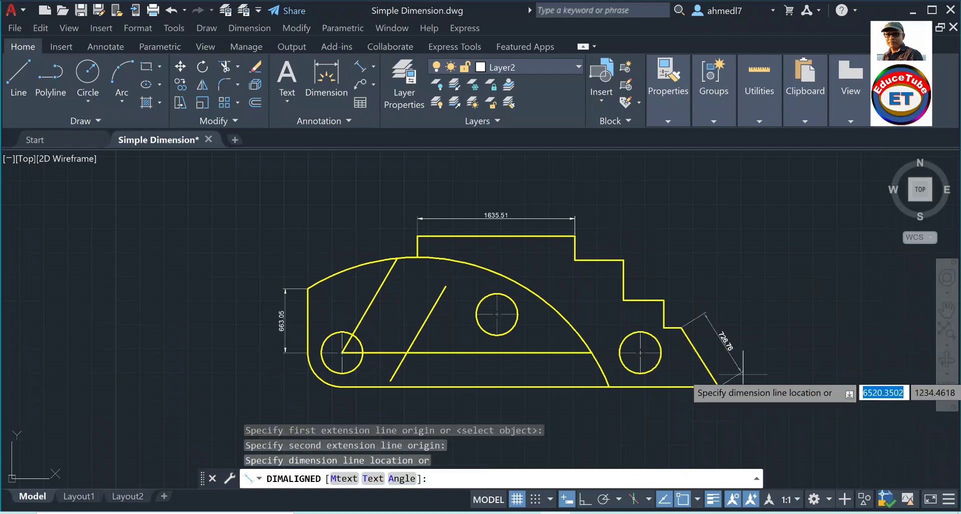
left_click(731, 339)
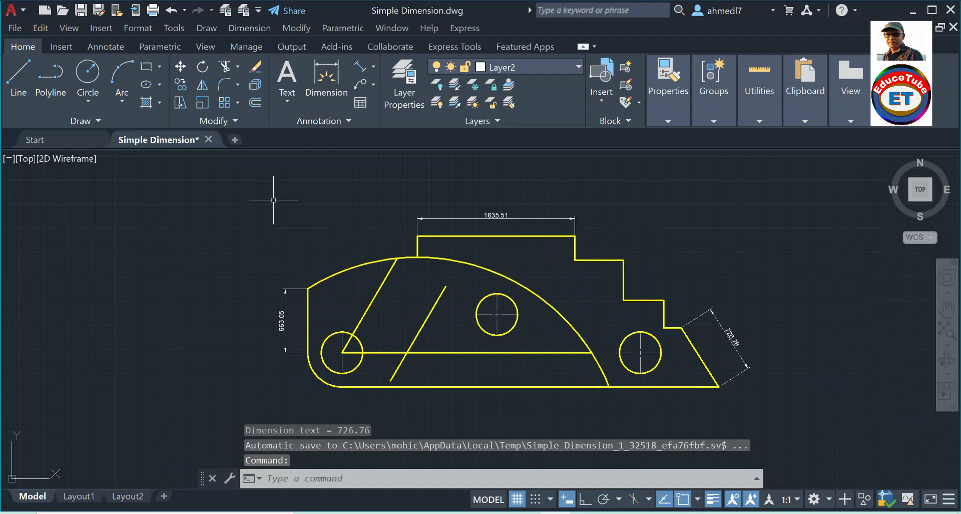
Try a linear dimension between the centers of the lower-left circle and the middle circle, without placing it
left_click(372, 73)
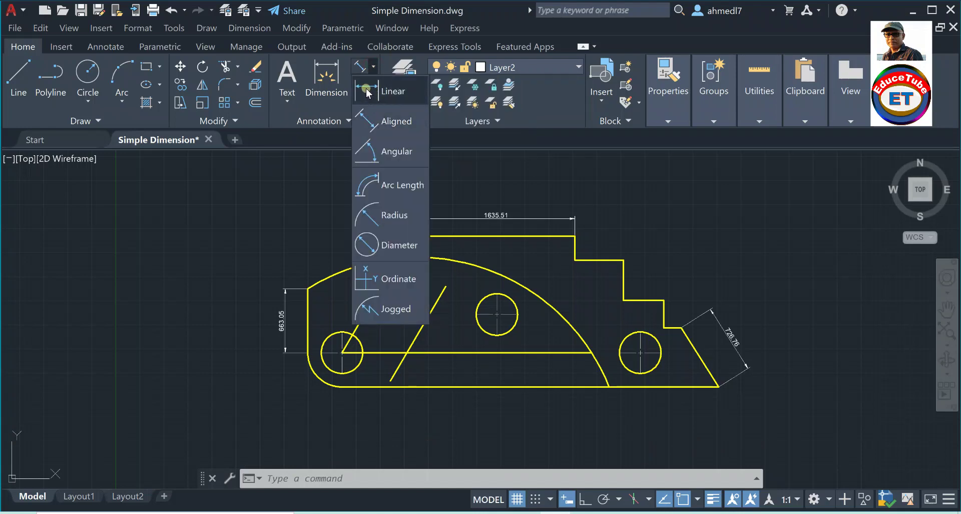
left_click(373, 91)
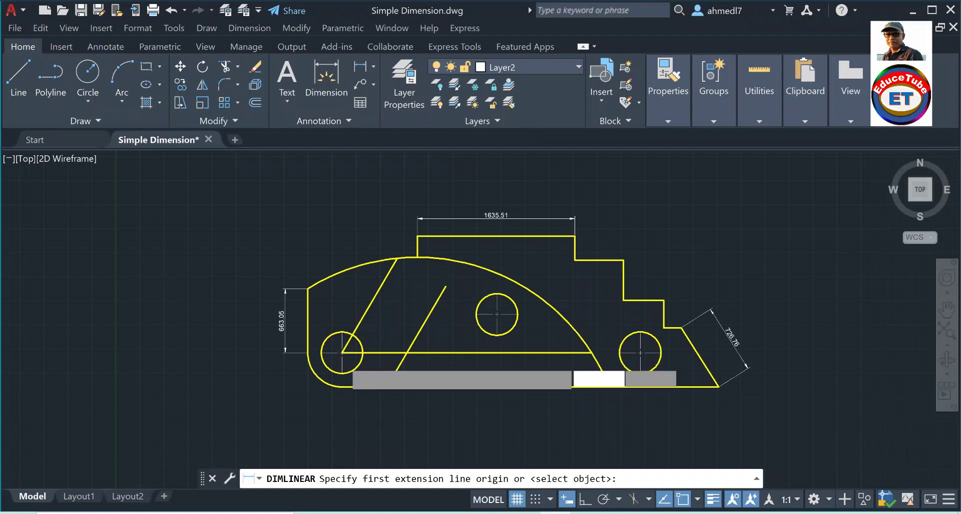
scroll(342, 352, "up", 4)
left_click(339, 340)
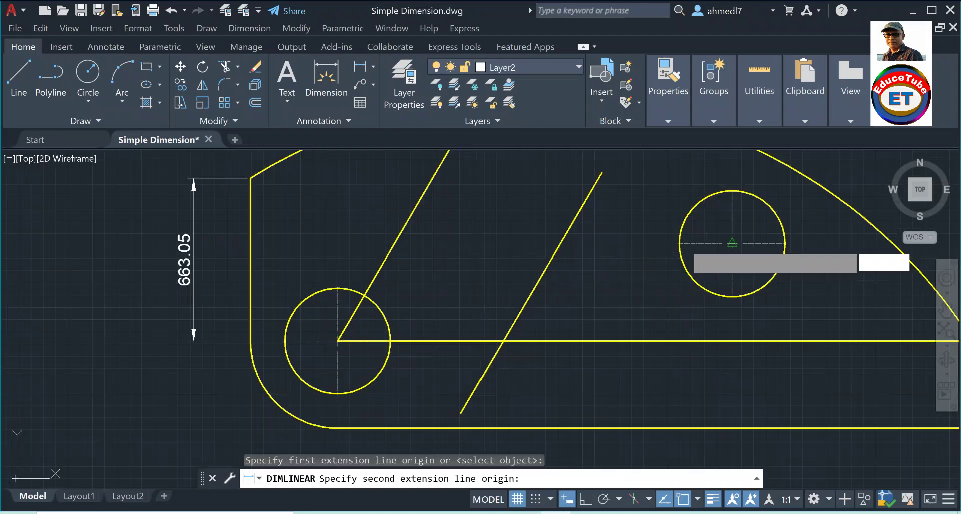
left_click(732, 244)
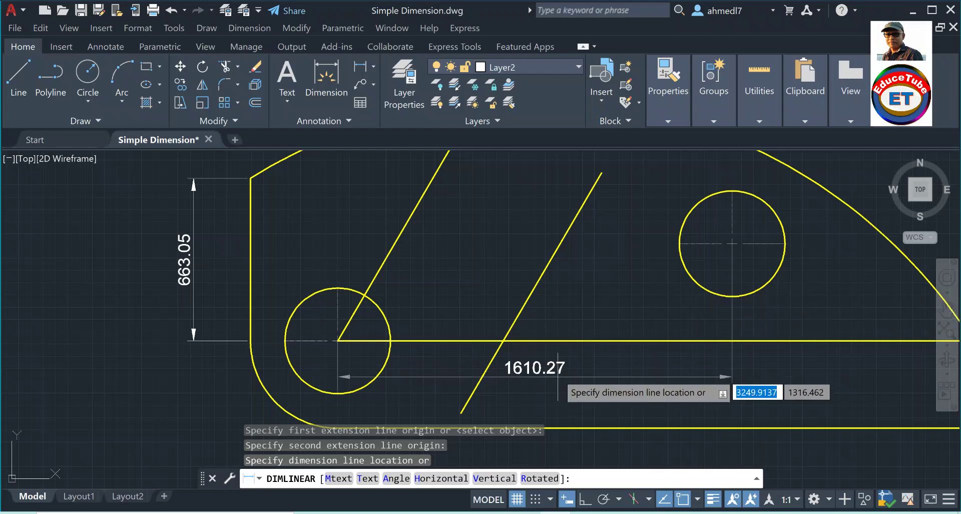
scroll(518, 383, "down", 2)
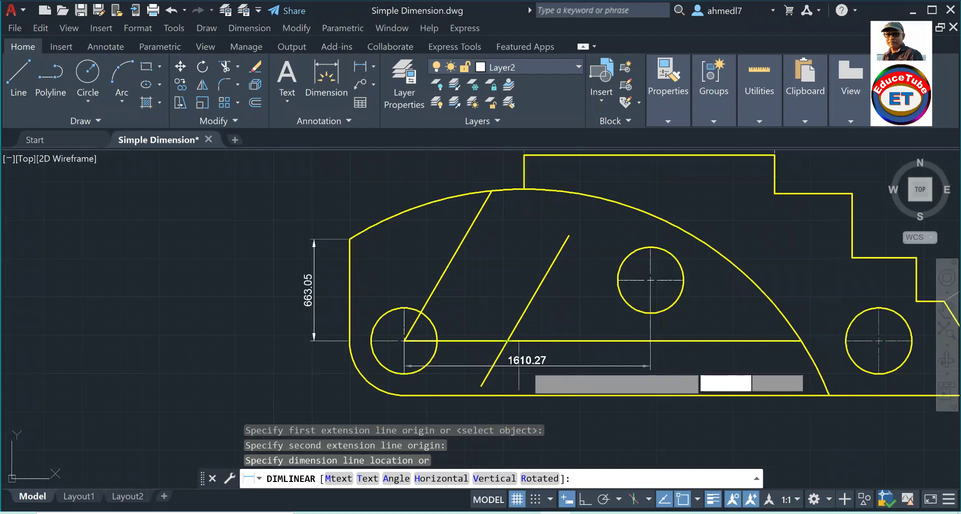
key("Escape")
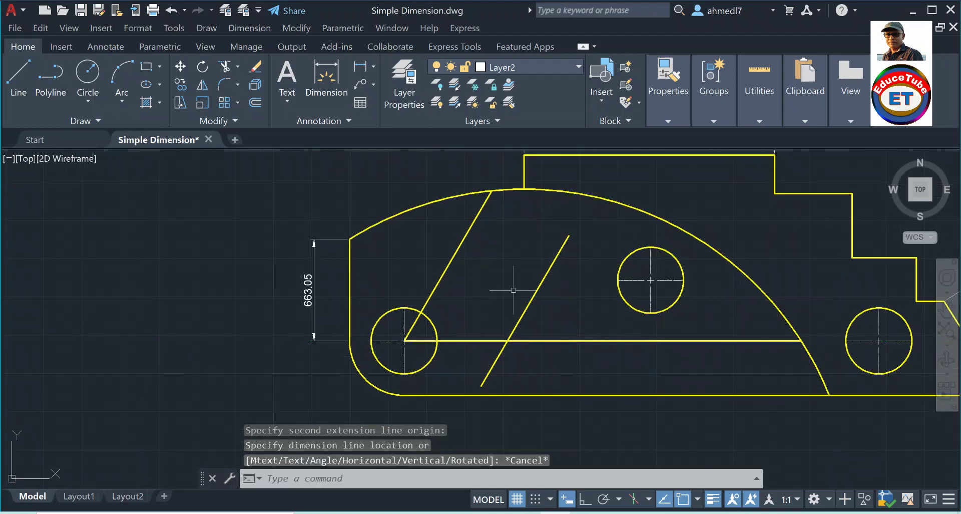
Try an aligned dimension between the centers of the lower-left circle and the middle circle, without placing it
left_click(373, 66)
left_click(383, 118)
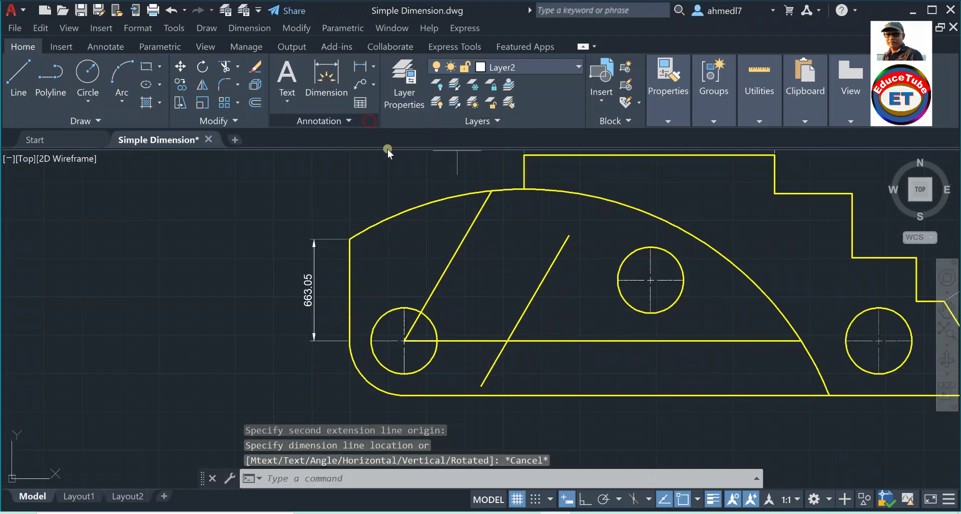
left_click(404, 340)
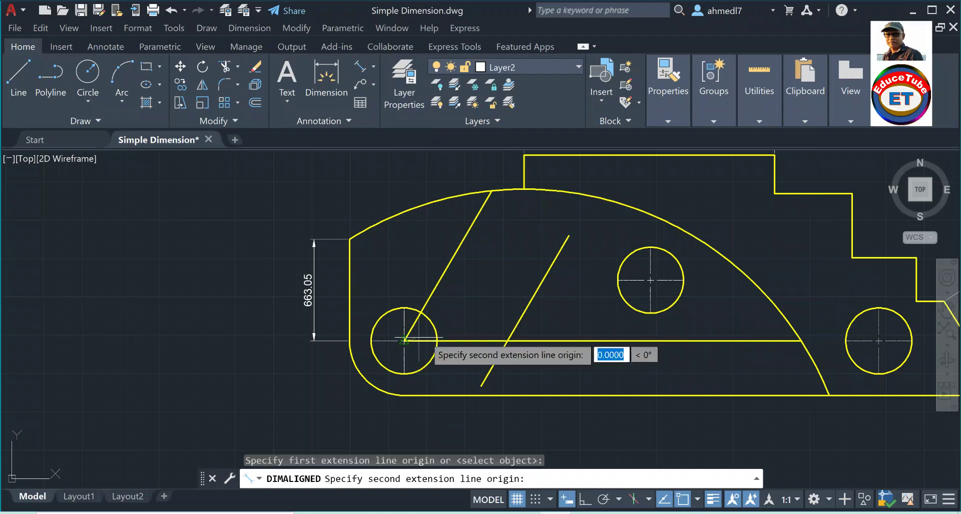
left_click(650, 280)
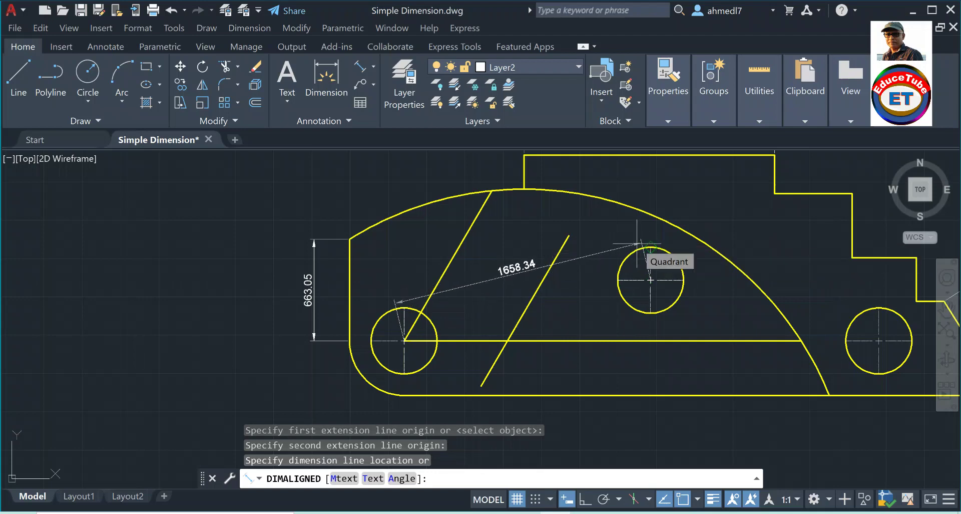
key("Escape")
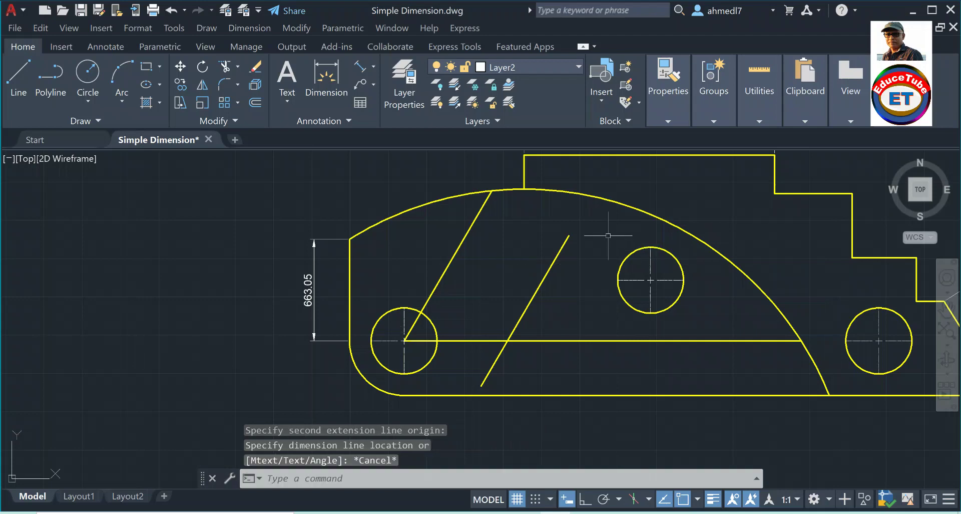
left_click(375, 70)
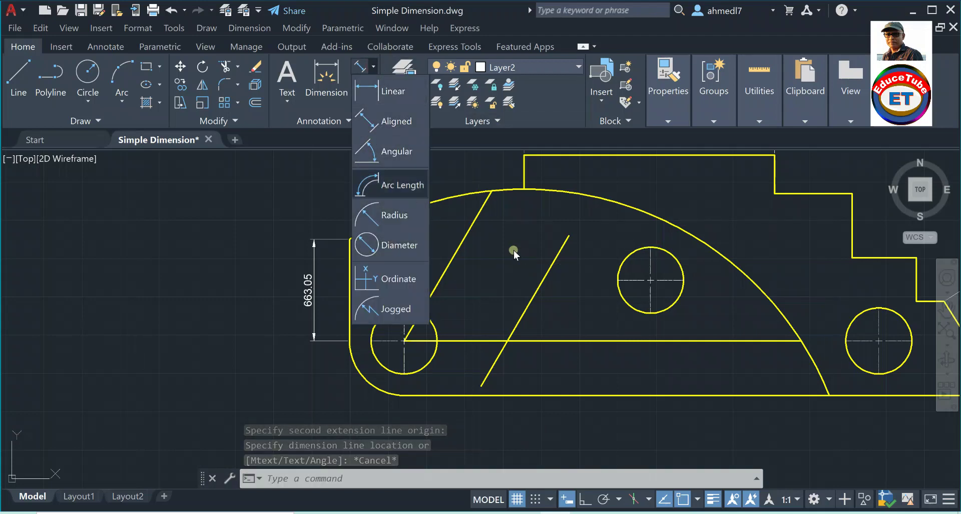
left_click(409, 320)
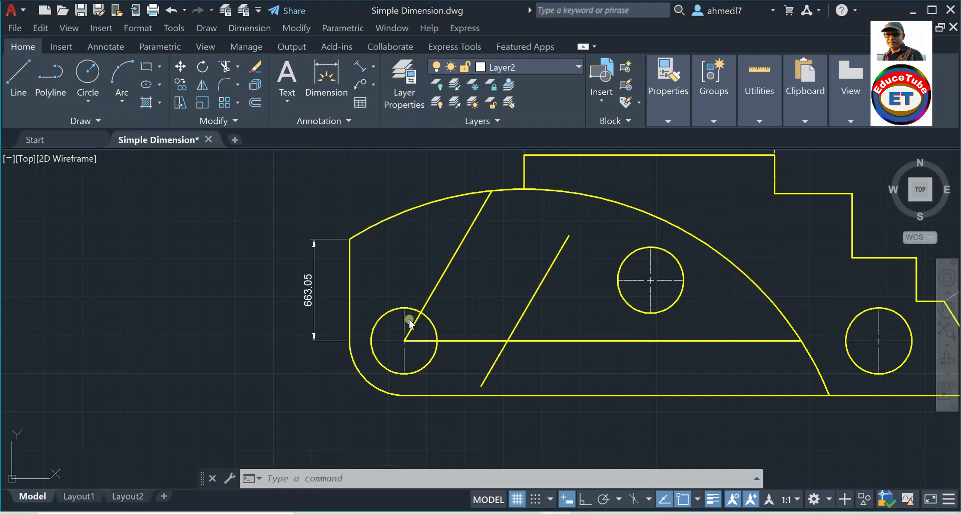
scroll(409, 323, "down", 2)
scroll(644, 177, "up", 4)
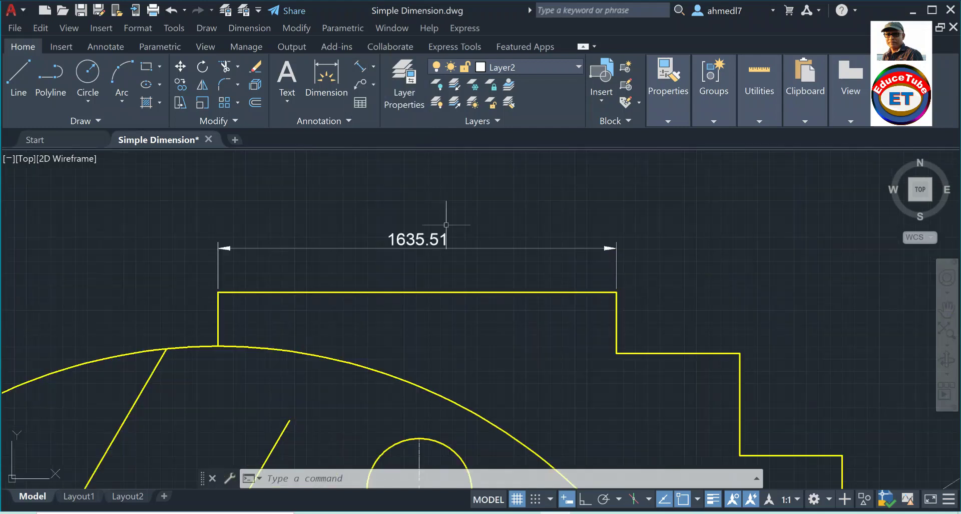
scroll(488, 238, "down", 2)
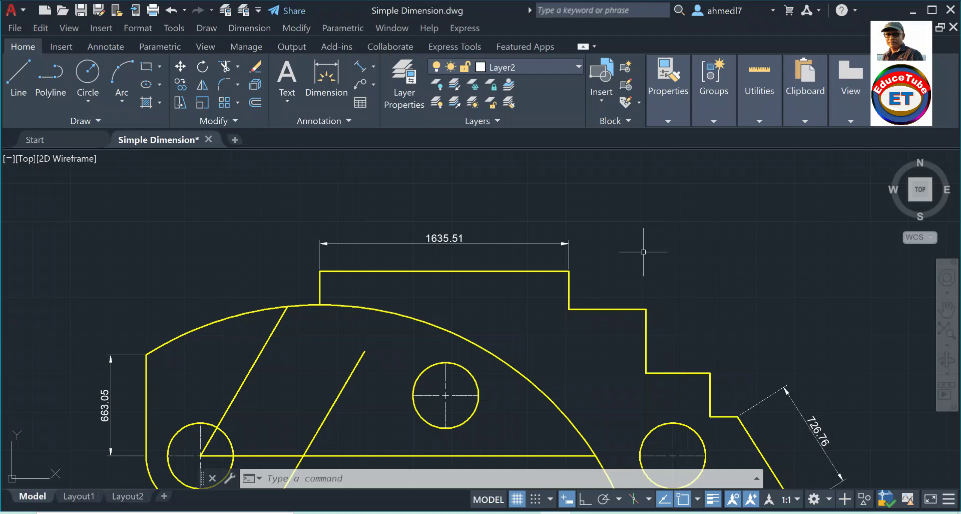
scroll(400, 195, "down", 2)
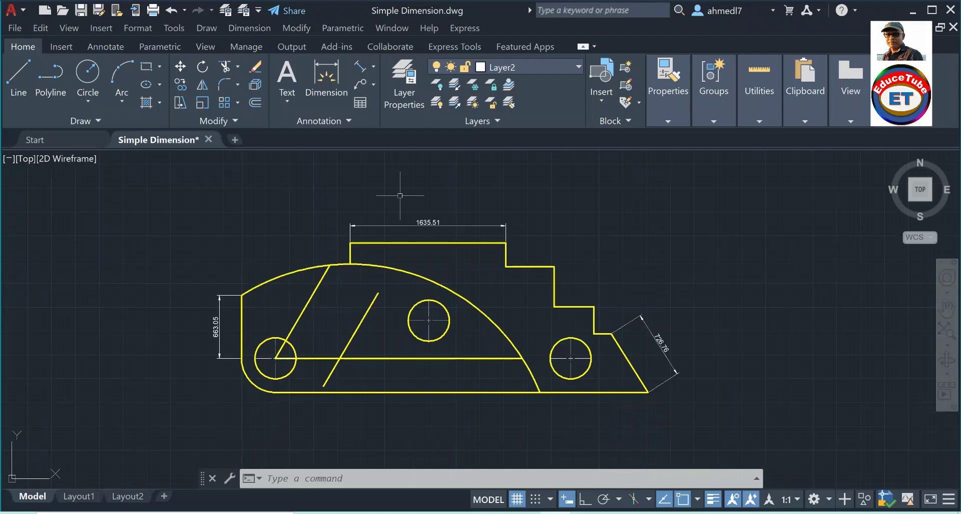
Add continued dimensions from the uppermost edge's dimension to the outer corner of each lower step and the slanted edge's lower end
left_click(328, 86)
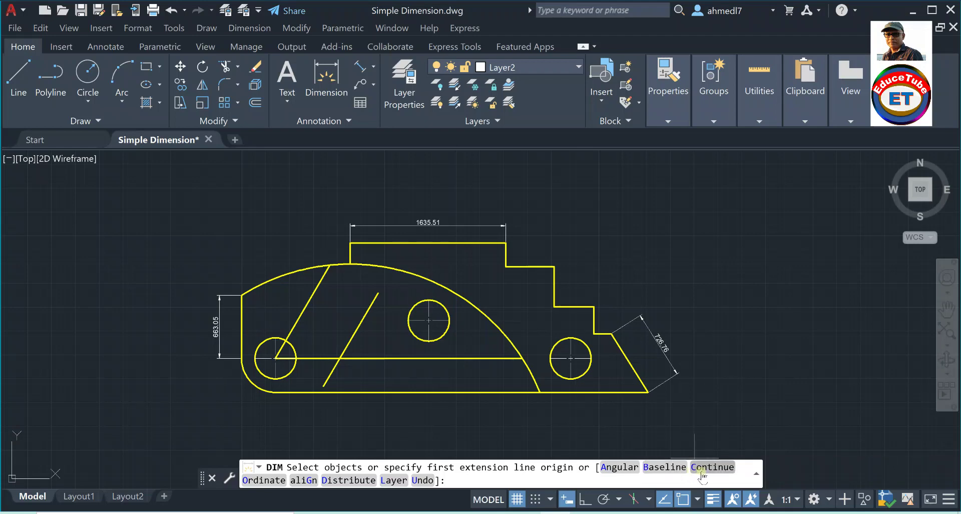
left_click(702, 470)
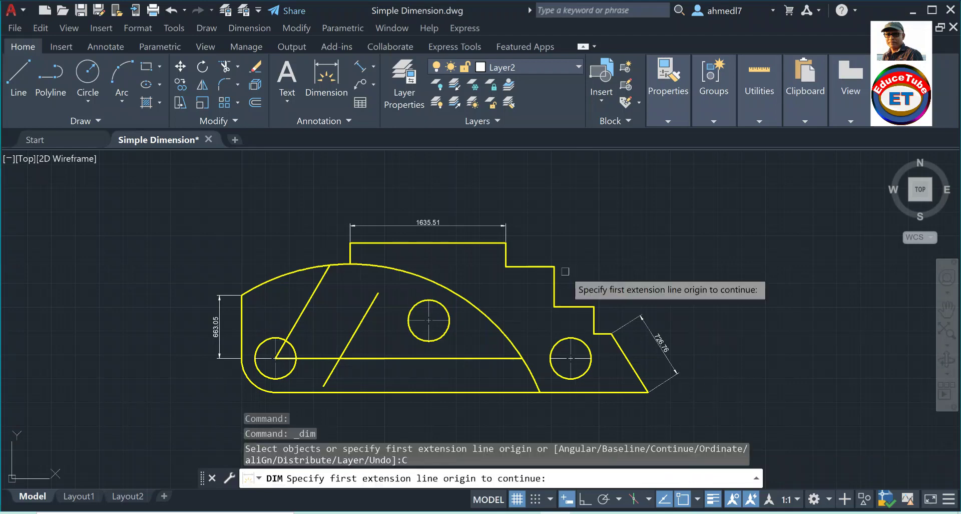
left_click(504, 243)
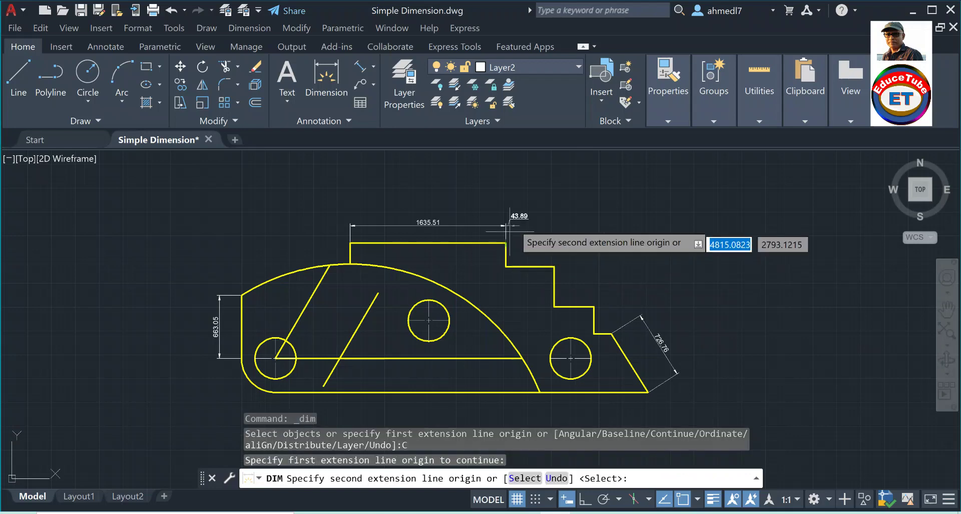
left_click(554, 267)
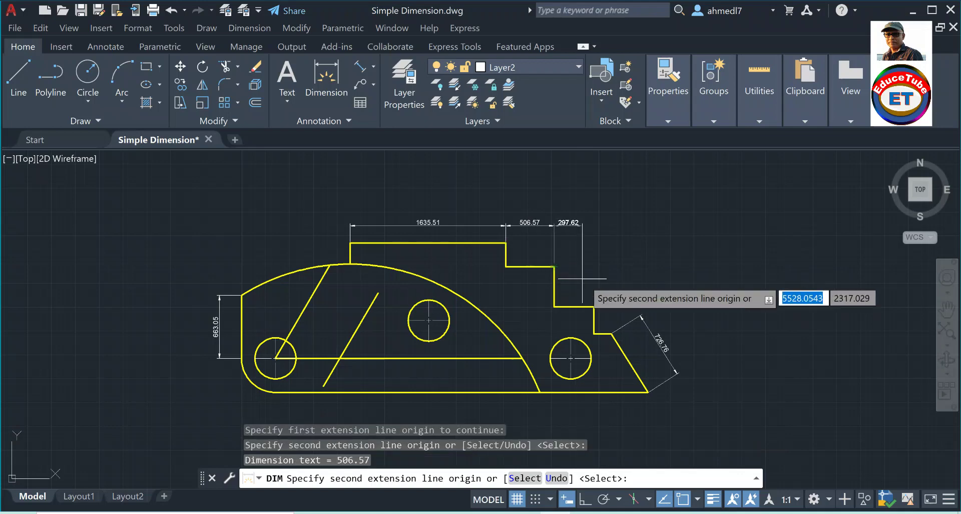
left_click(594, 306)
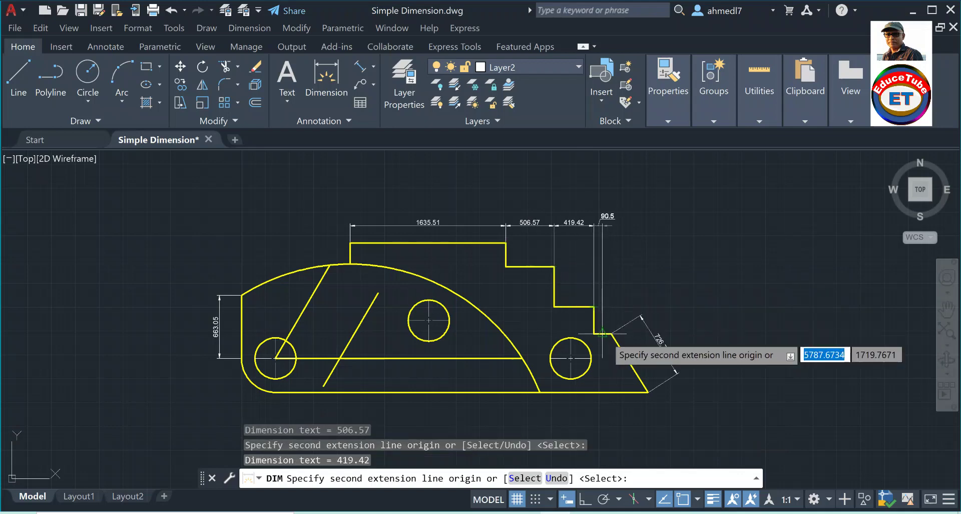
left_click(611, 333)
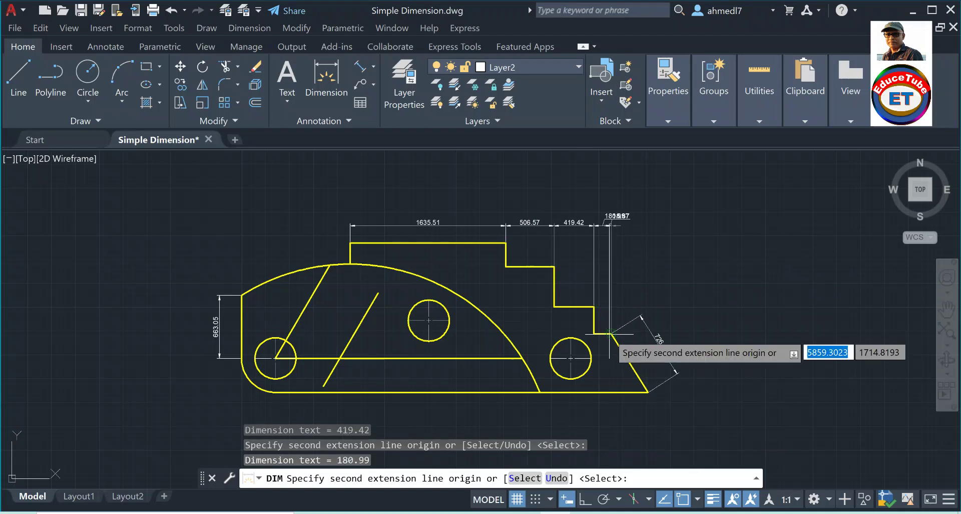
left_click(647, 392)
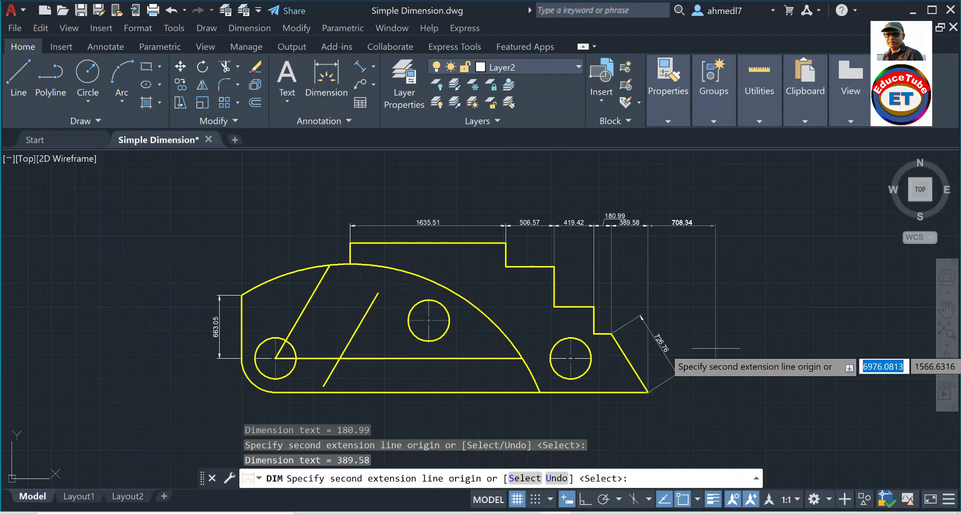
key("Escape")
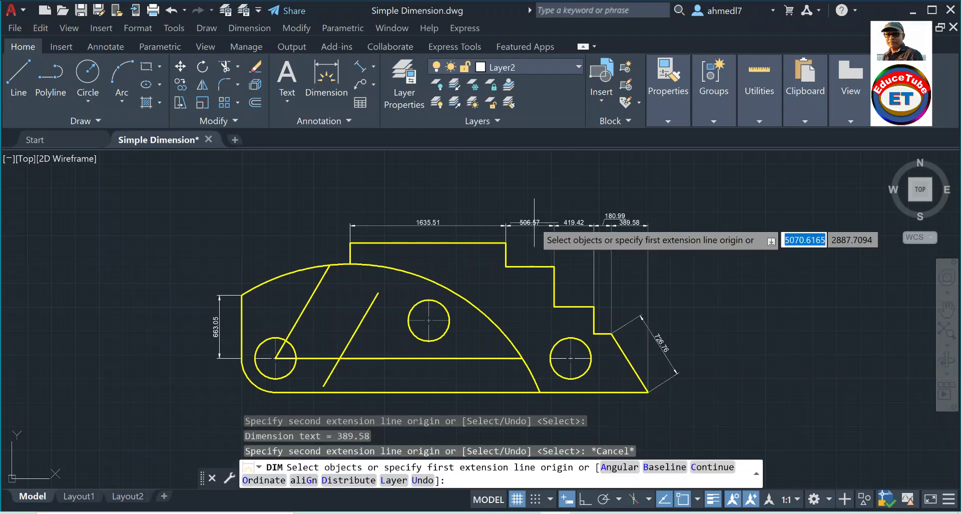
scroll(534, 221, "up", 4)
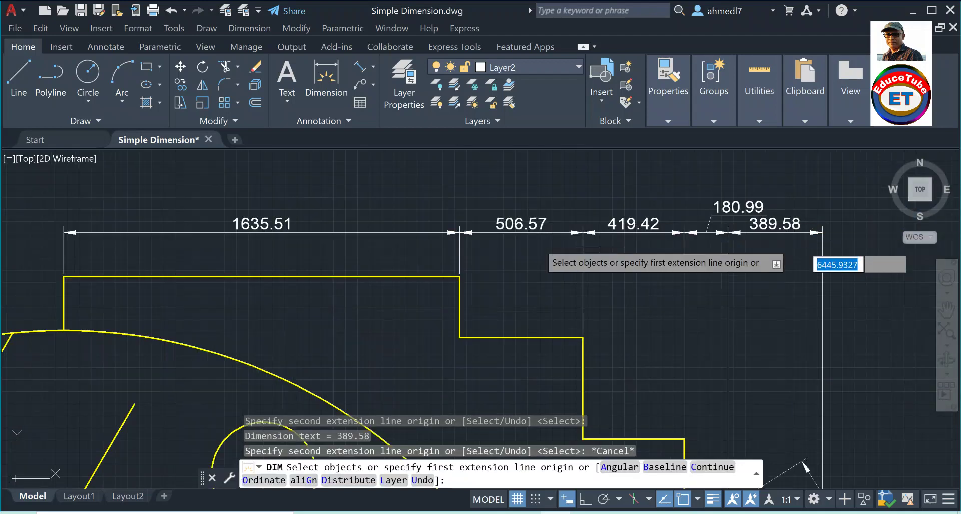
scroll(546, 266, "down", 5)
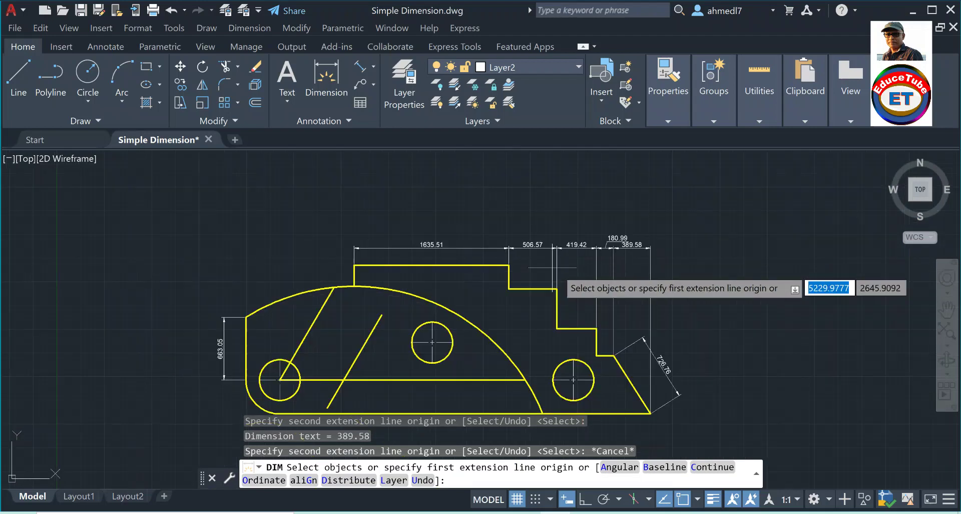
scroll(510, 292, "up", 4)
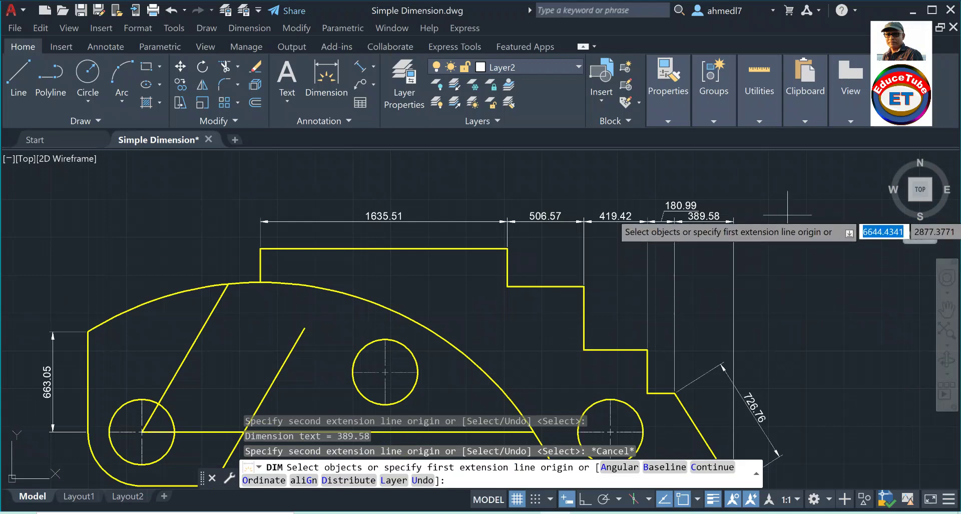
key("Return")
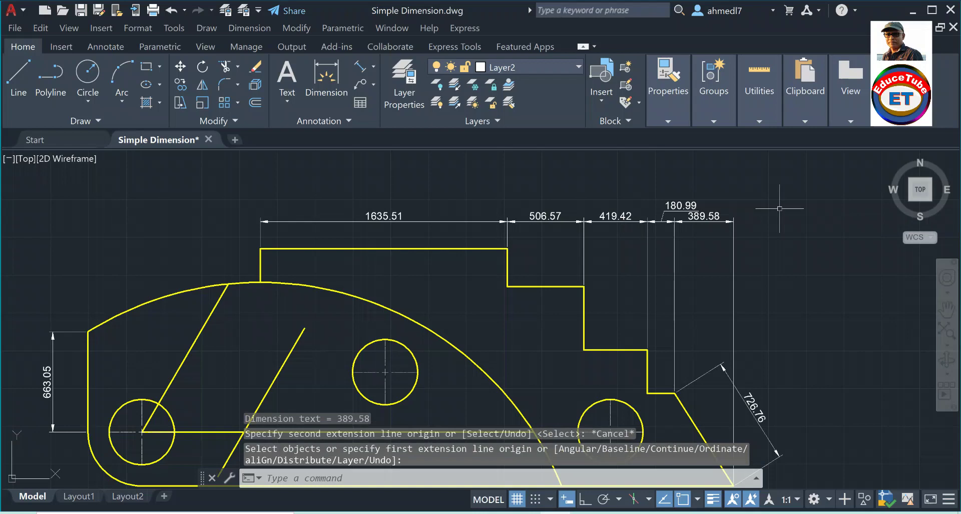
Delete the four continued dimensions, keeping the dimension above the uppermost edge
left_click(761, 187)
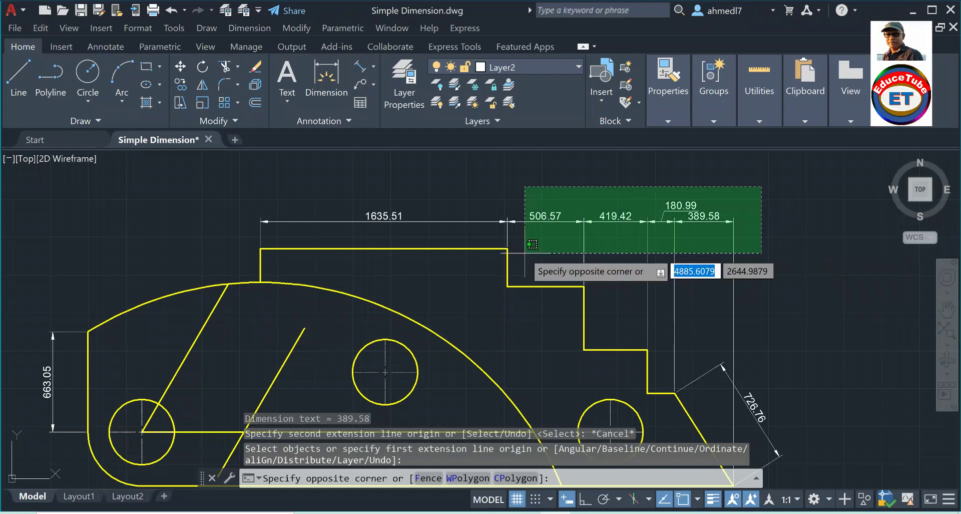
left_click(526, 231)
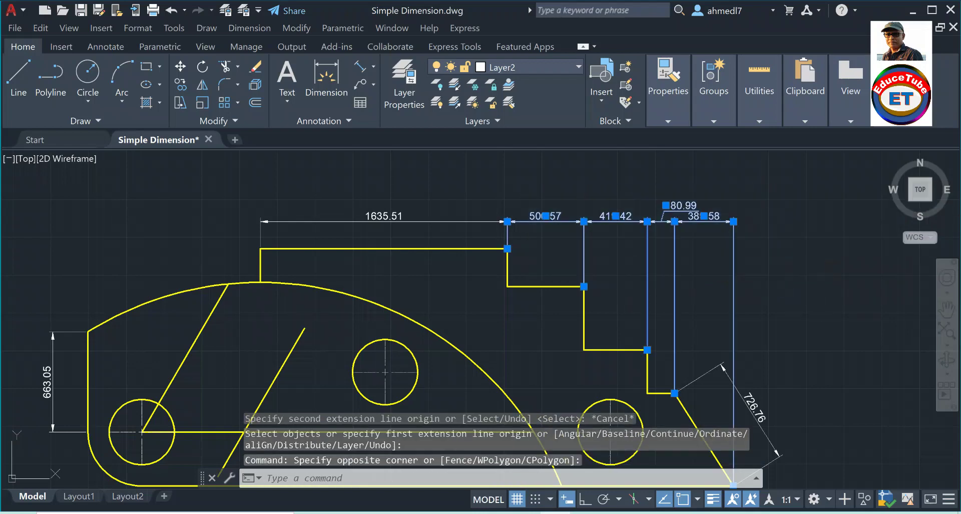
key("Delete")
scroll(651, 201, "down", 2)
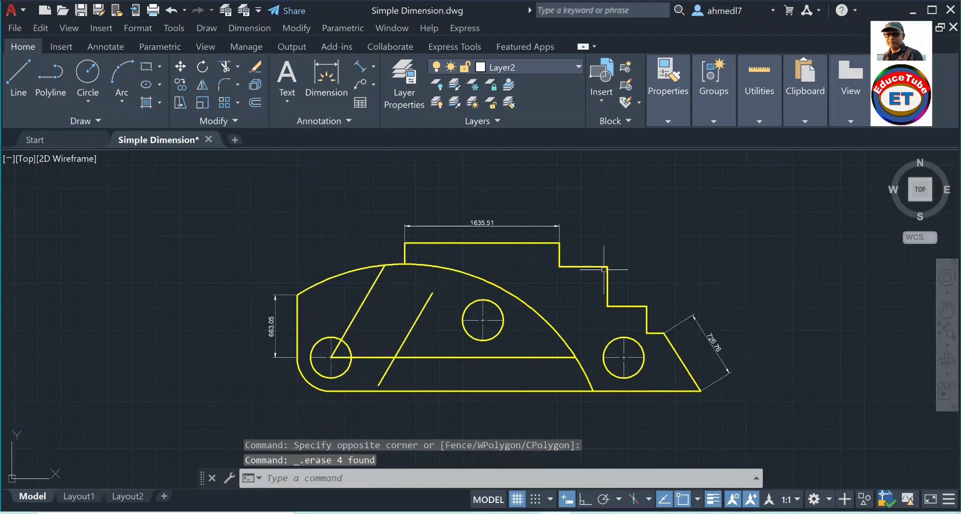
Add baseline dimensions from the left end of the uppermost edge to each lower step's outer corner and the slanted edge's lower end
left_click(325, 75)
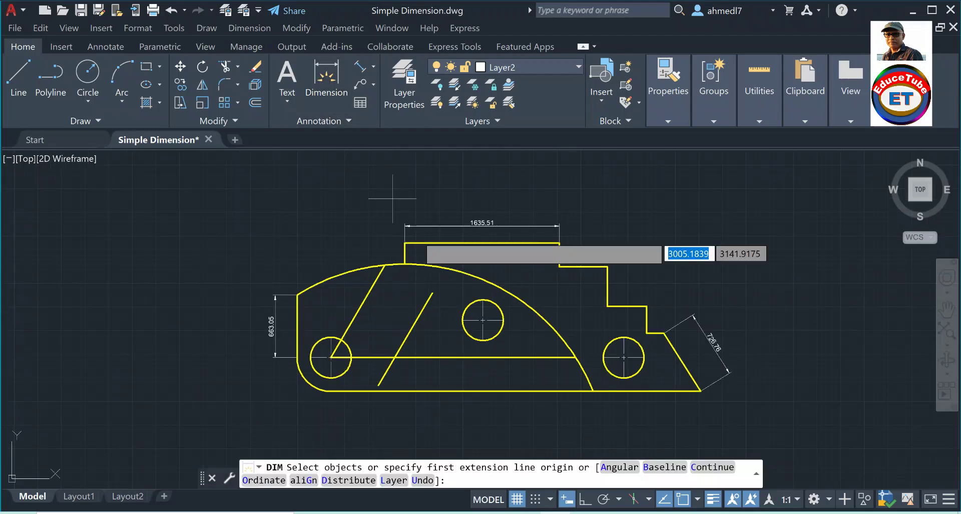
left_click(666, 472)
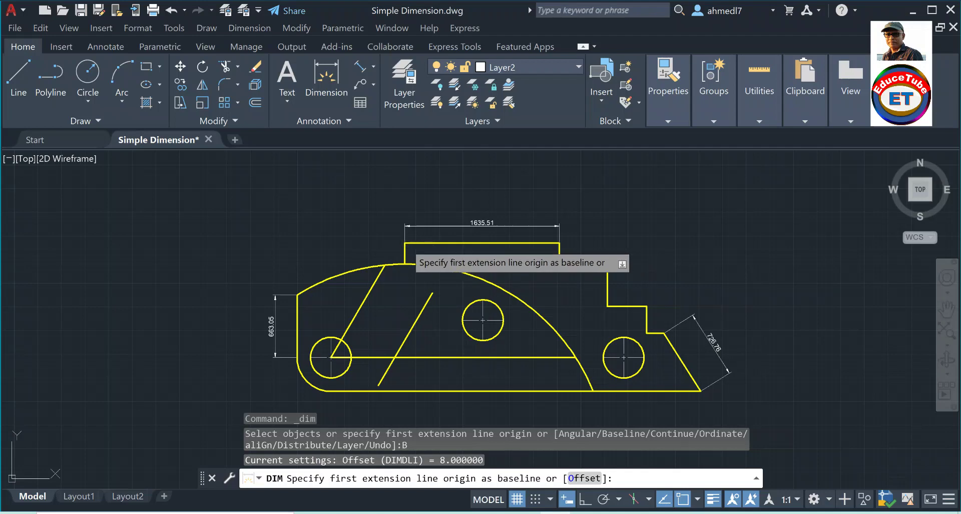
left_click(405, 242)
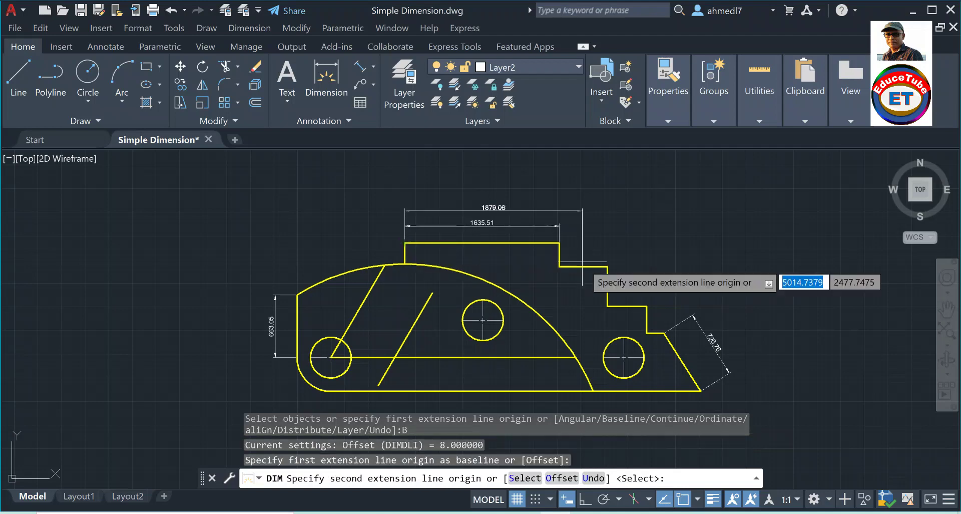
left_click(606, 266)
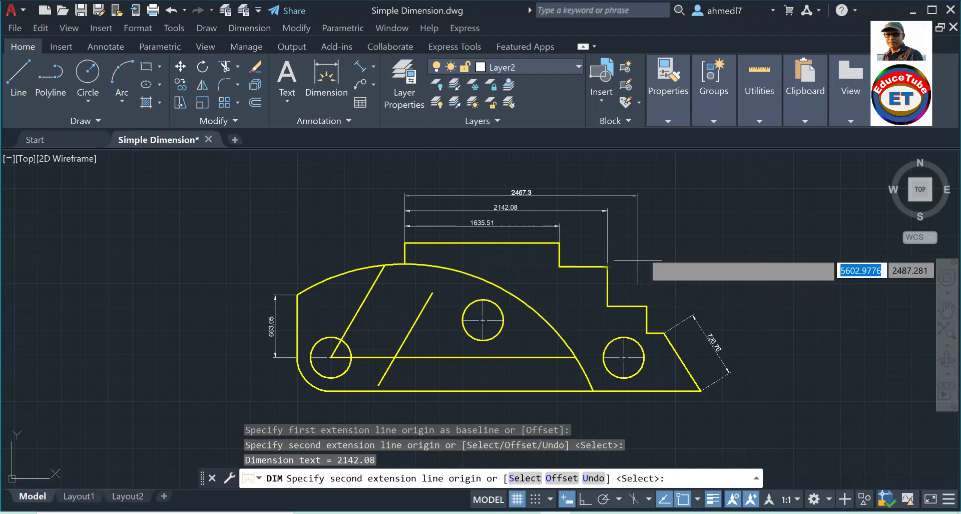
left_click(647, 306)
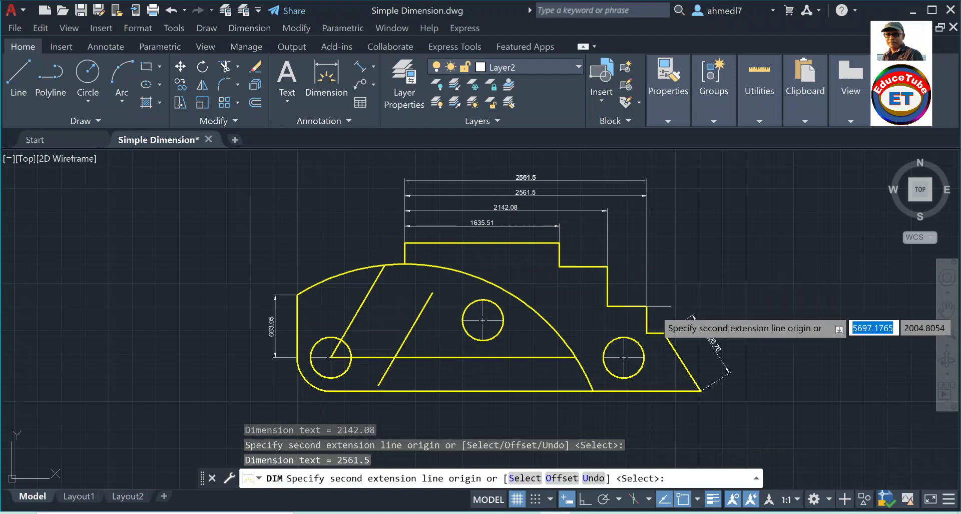
left_click(664, 332)
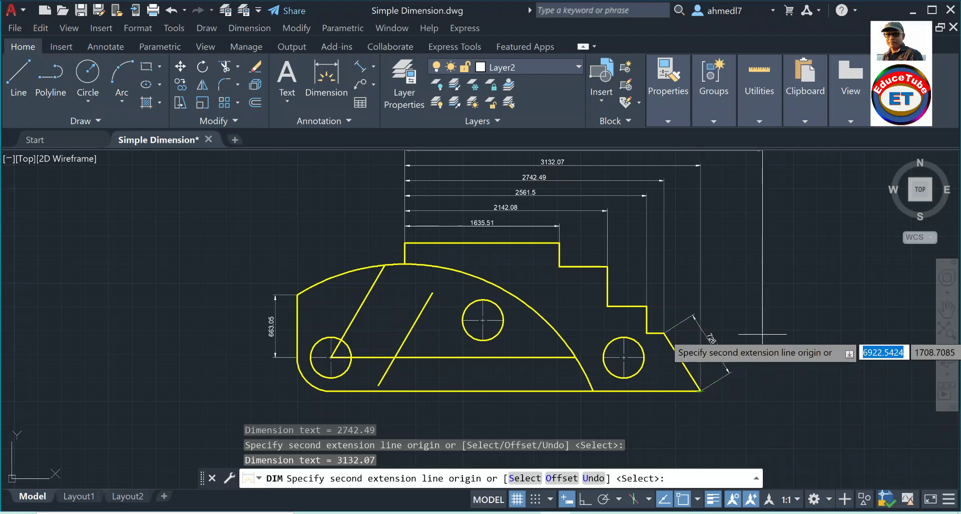
key("Escape")
scroll(583, 336, "down", 2)
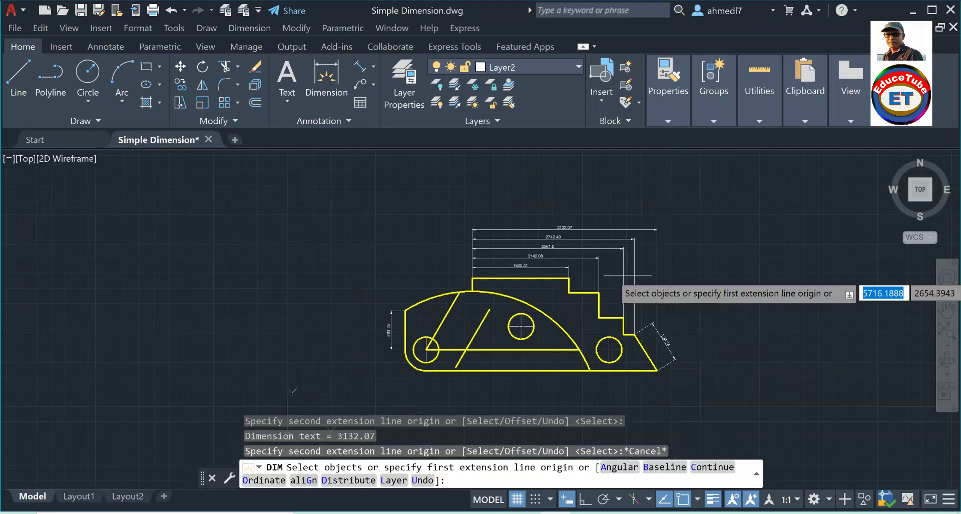
scroll(621, 265, "up", 4)
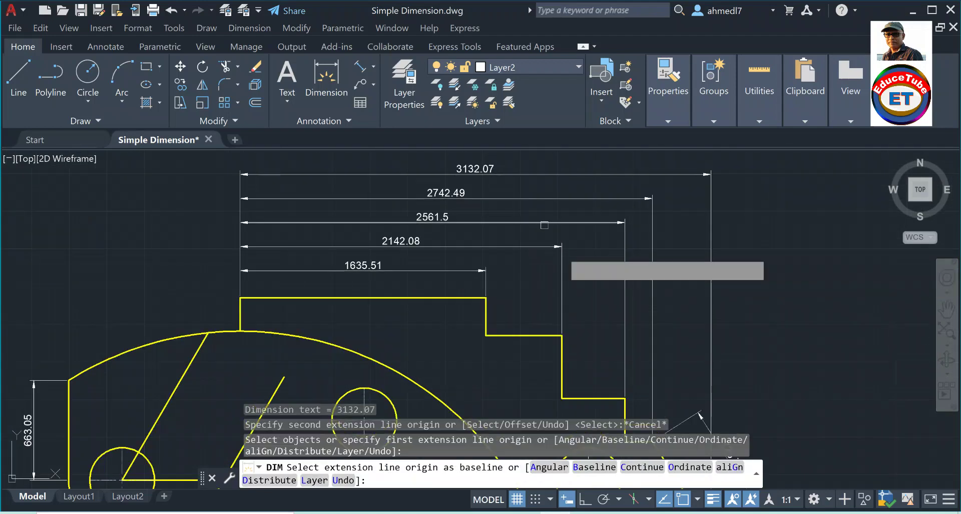
scroll(562, 287, "down", 2)
scroll(563, 286, "down", 2)
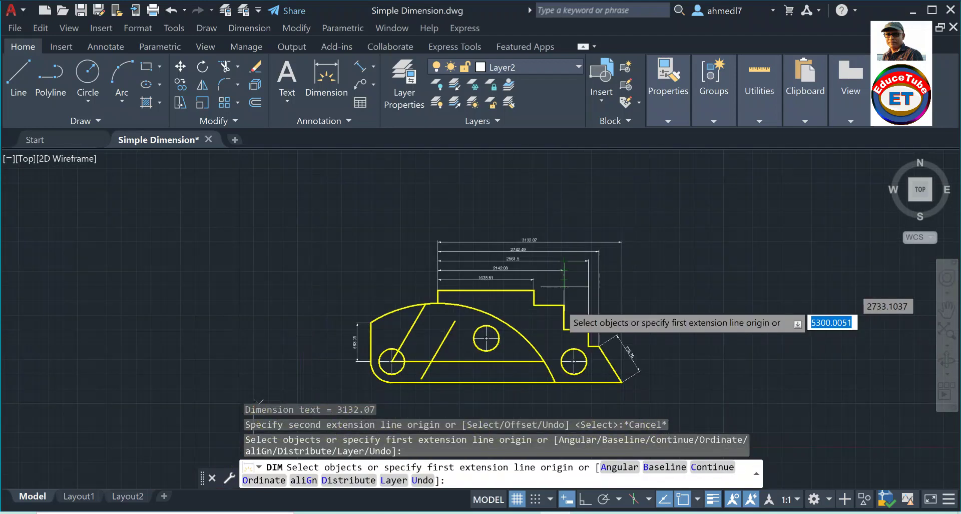
scroll(484, 258, "up", 4)
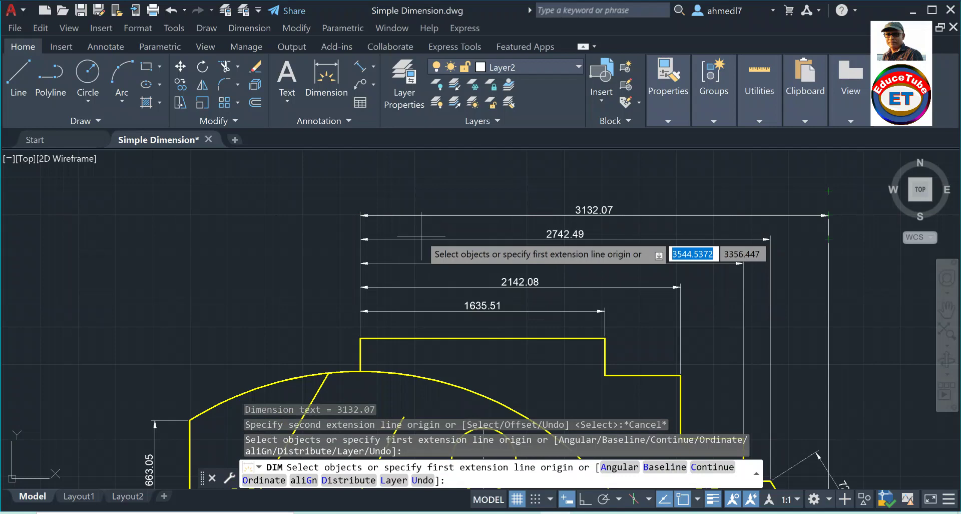
type("b")
key("Return")
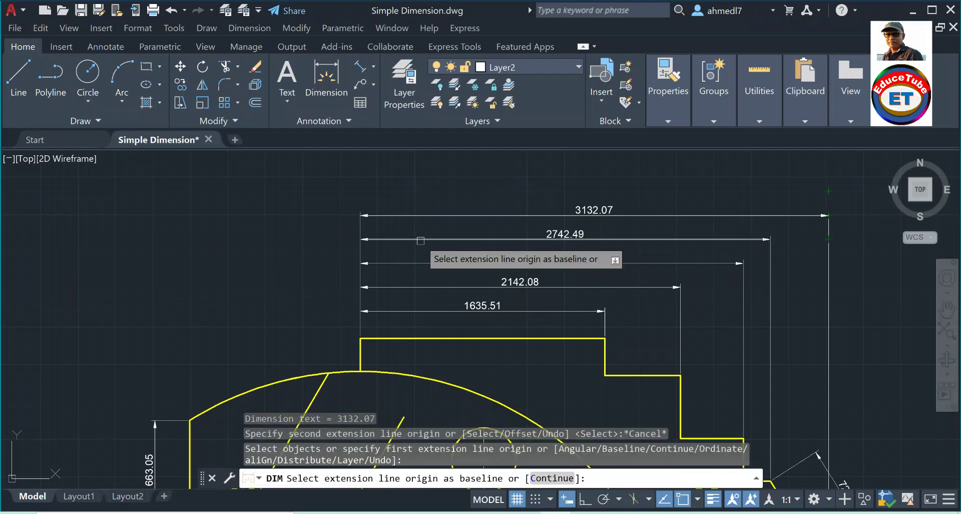
key("Escape")
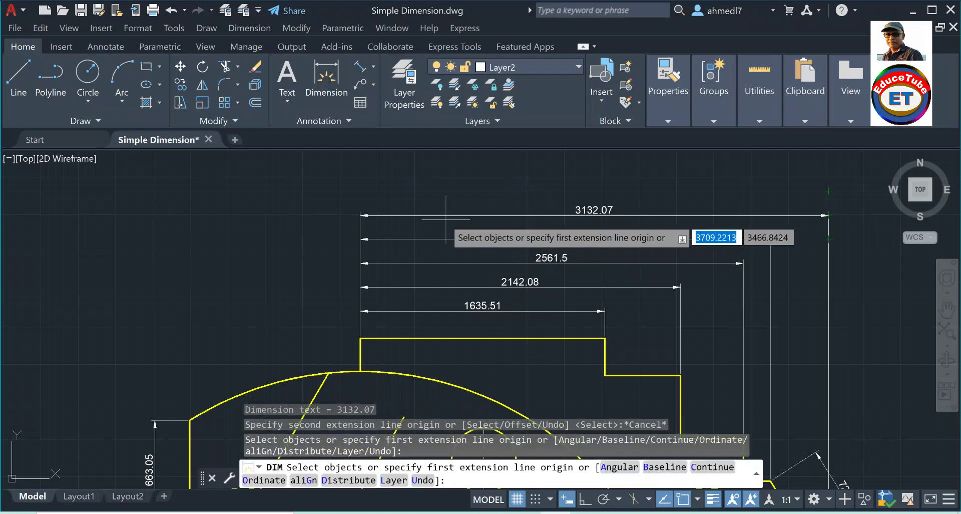
type("b")
key("Return")
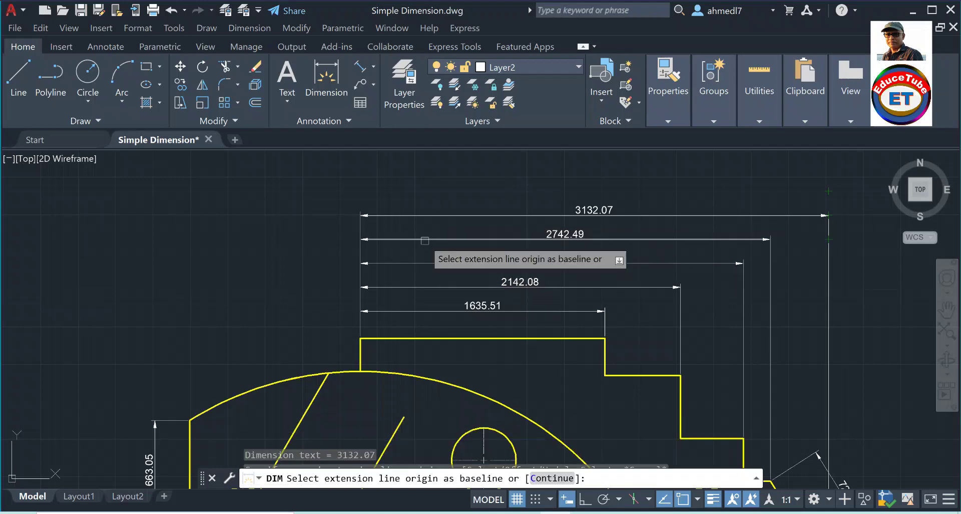
key("Escape")
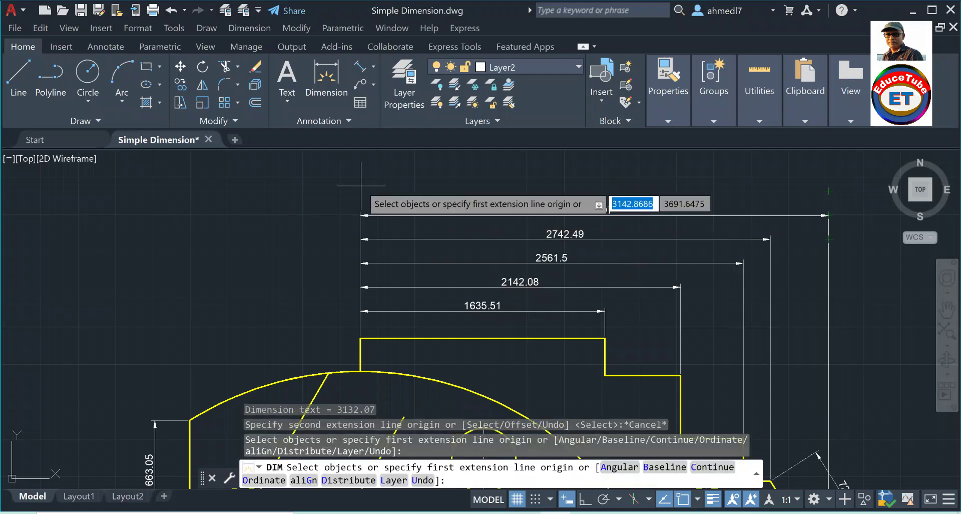
Examine the baseline spacing and the overall scale for dimension features in the ISO-25 style overrides
left_click(348, 122)
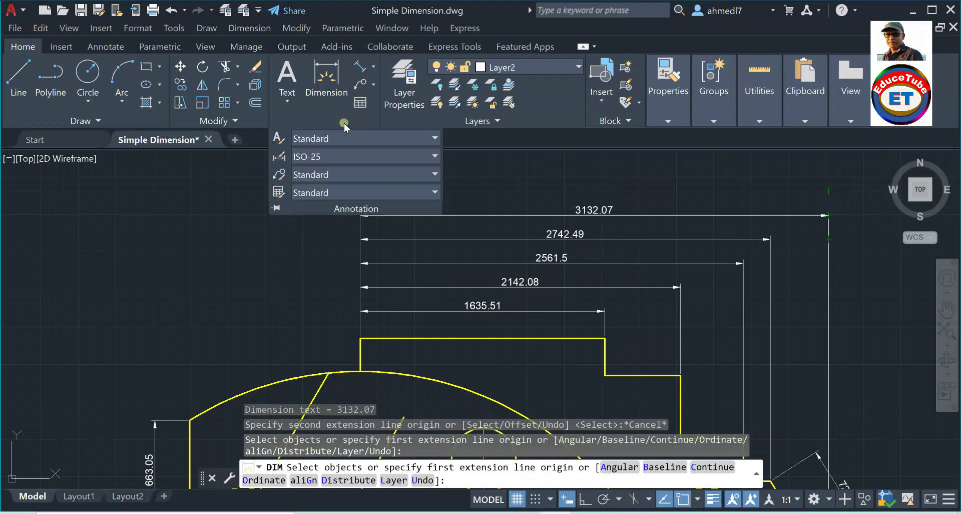
left_click(335, 158)
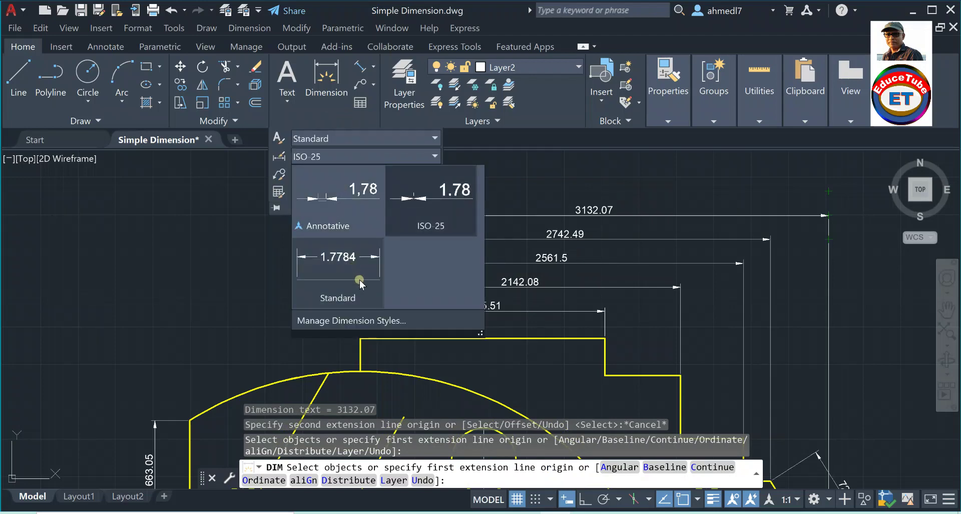
left_click(357, 320)
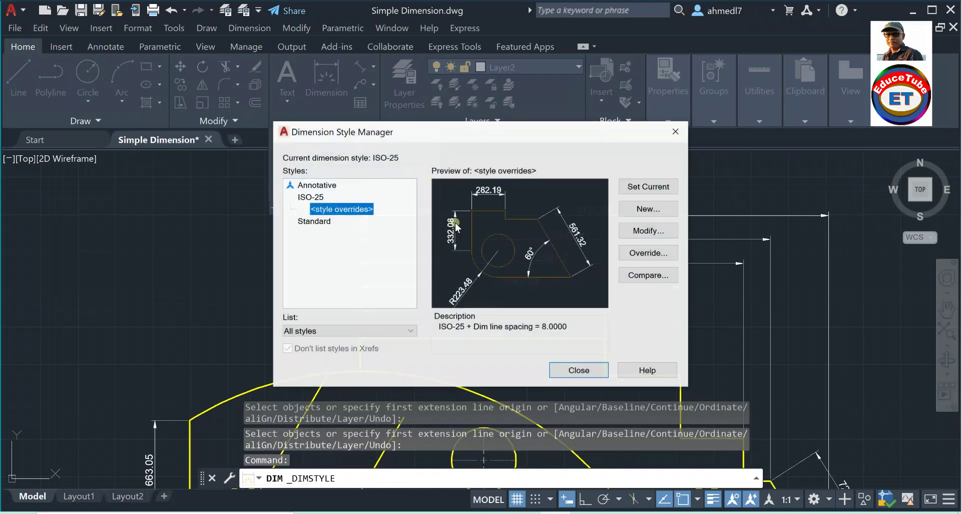
left_click_drag(464, 133, 655, 109)
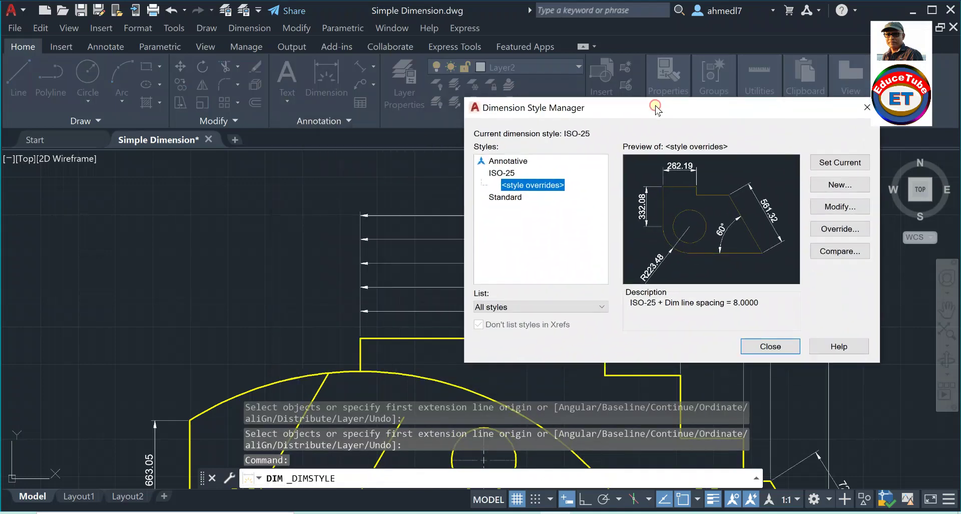
left_click(844, 210)
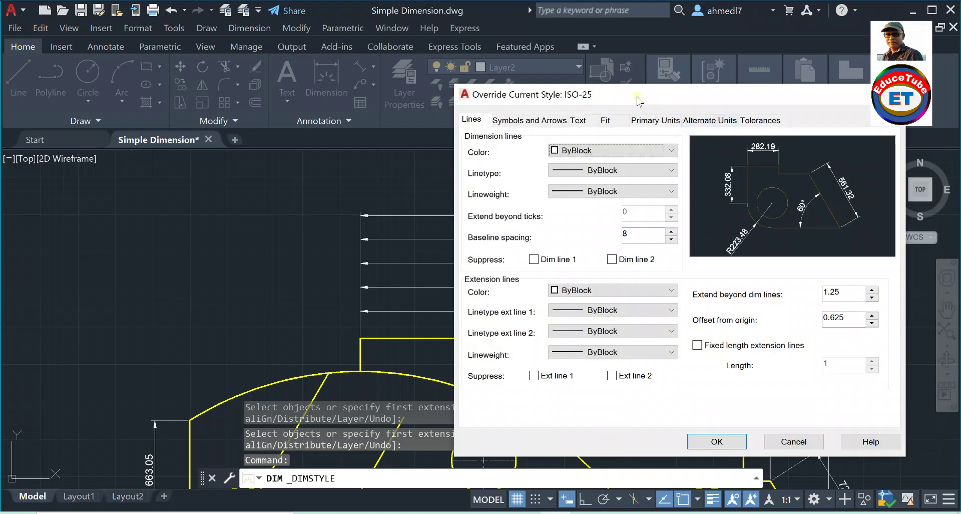
left_click_drag(638, 100, 618, 72)
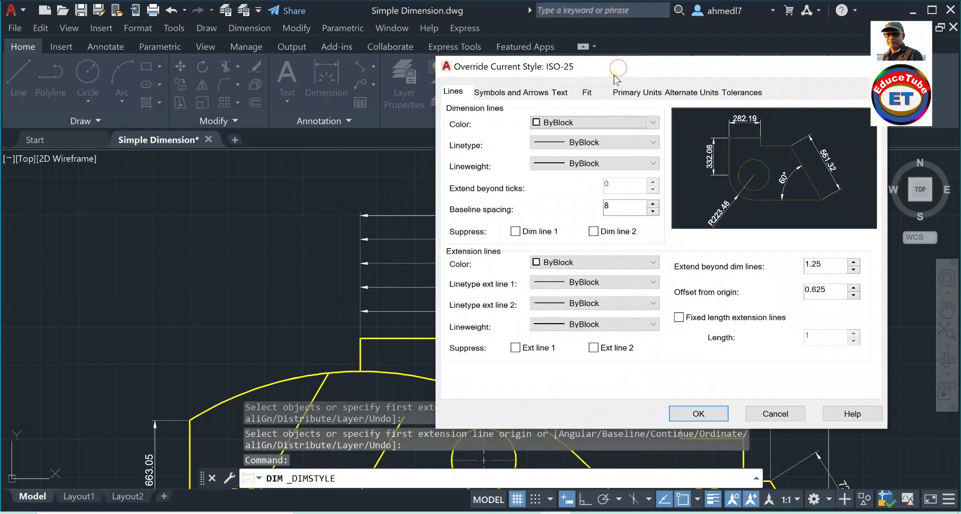
left_click(587, 92)
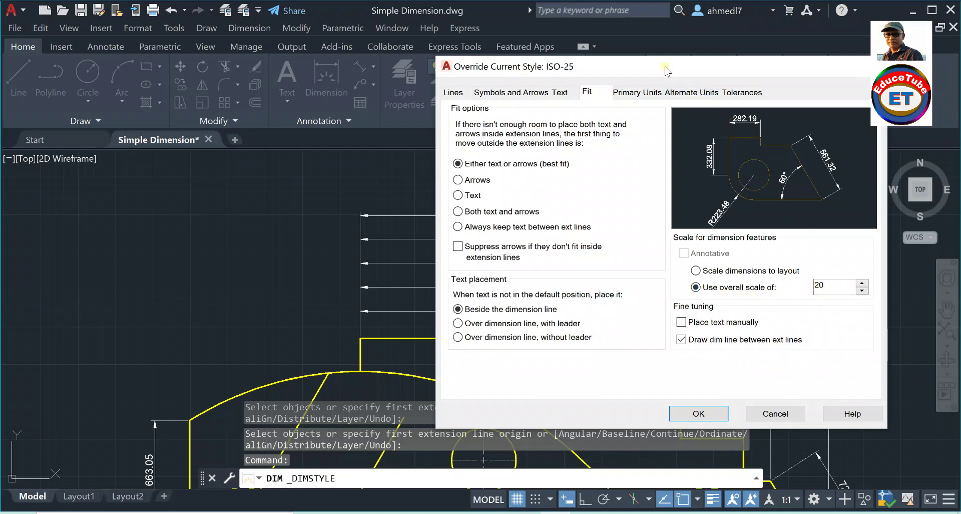
left_click_drag(666, 70, 707, 82)
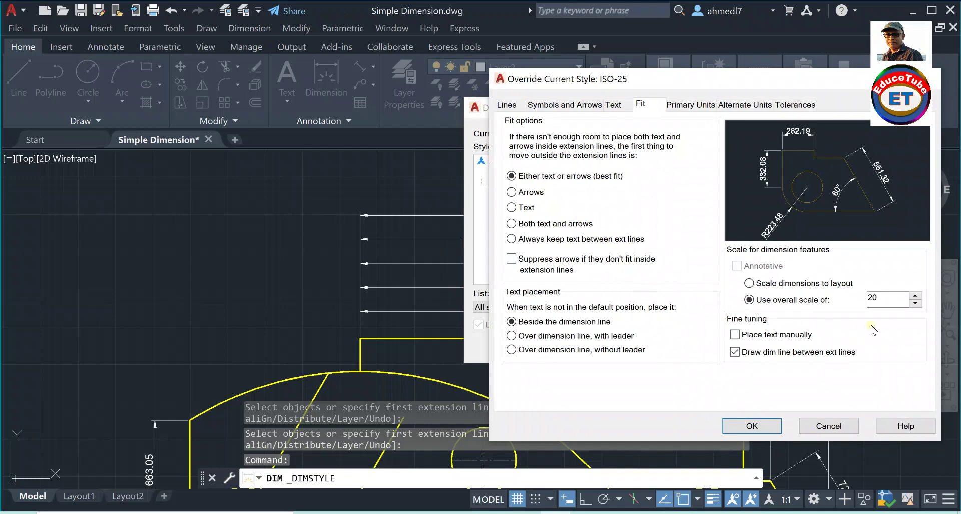
left_click(509, 104)
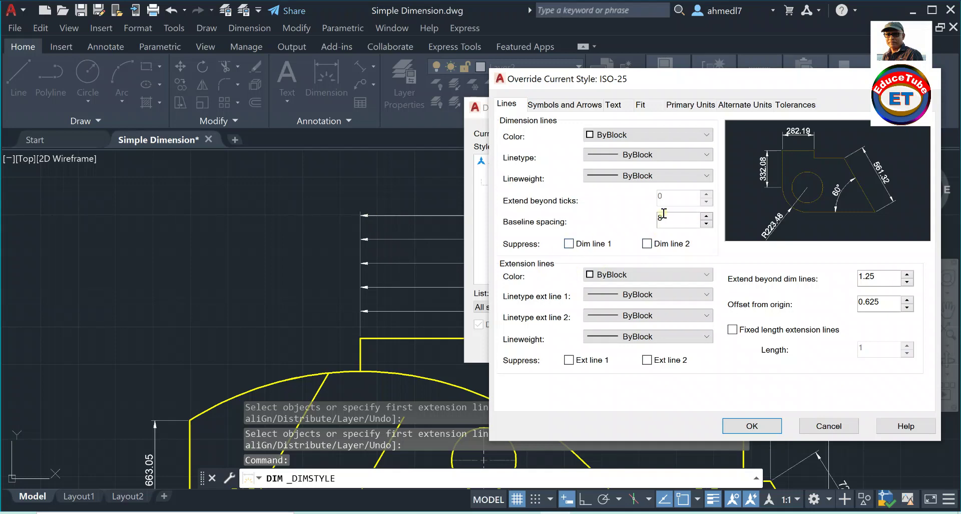
left_click(642, 106)
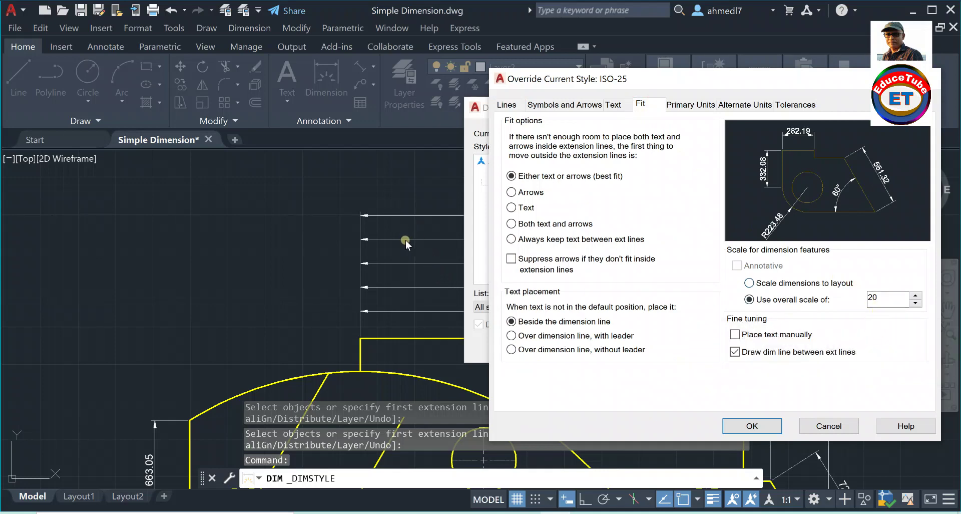
left_click(774, 424)
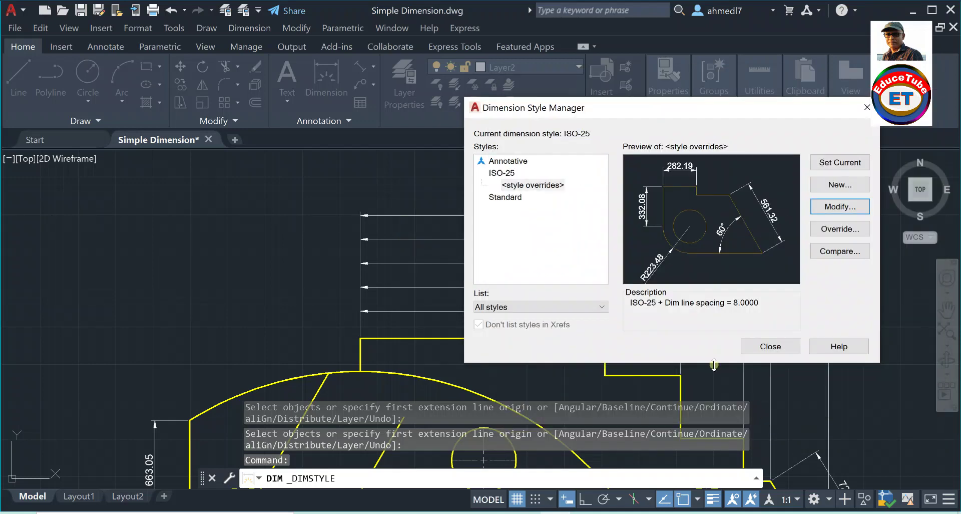
left_click(747, 348)
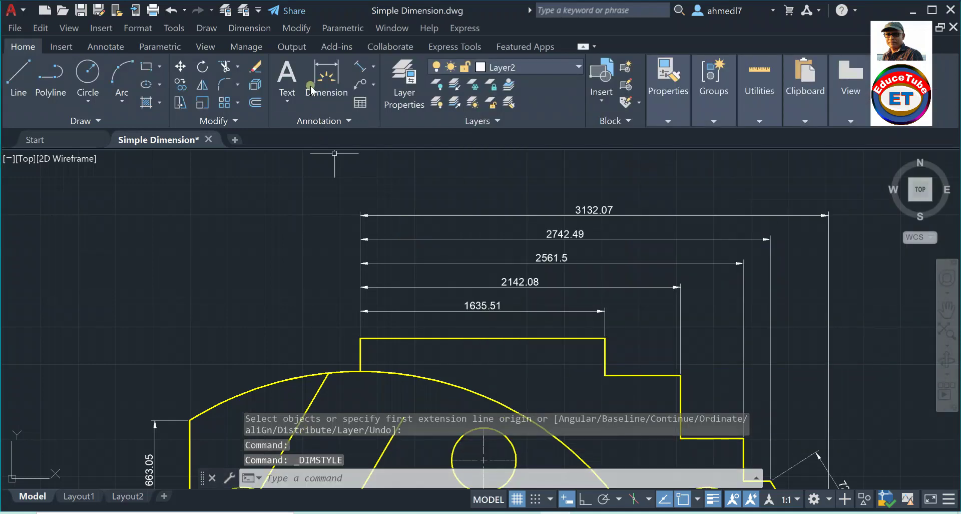
Add a vertical linear dimension between the left ends of the two uppermost baseline dimension lines, placed to their left
left_click(374, 67)
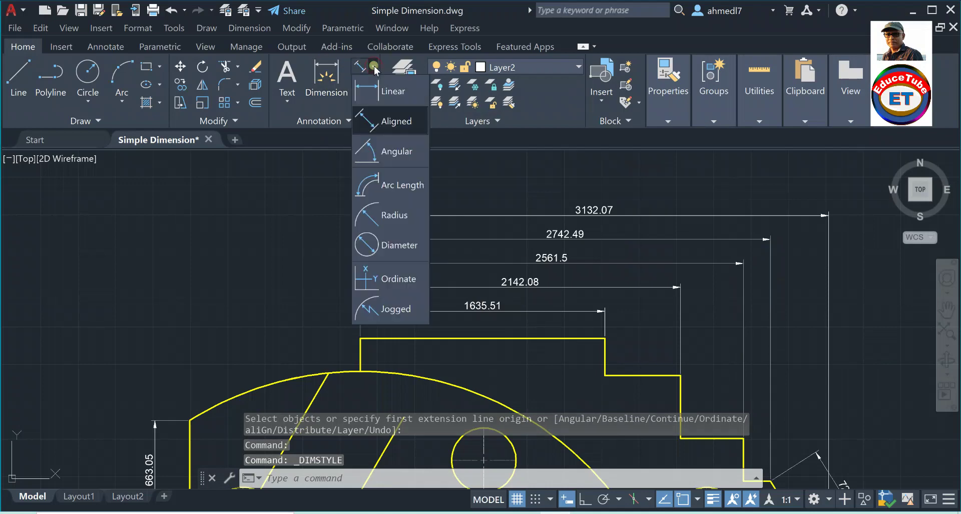
left_click(388, 91)
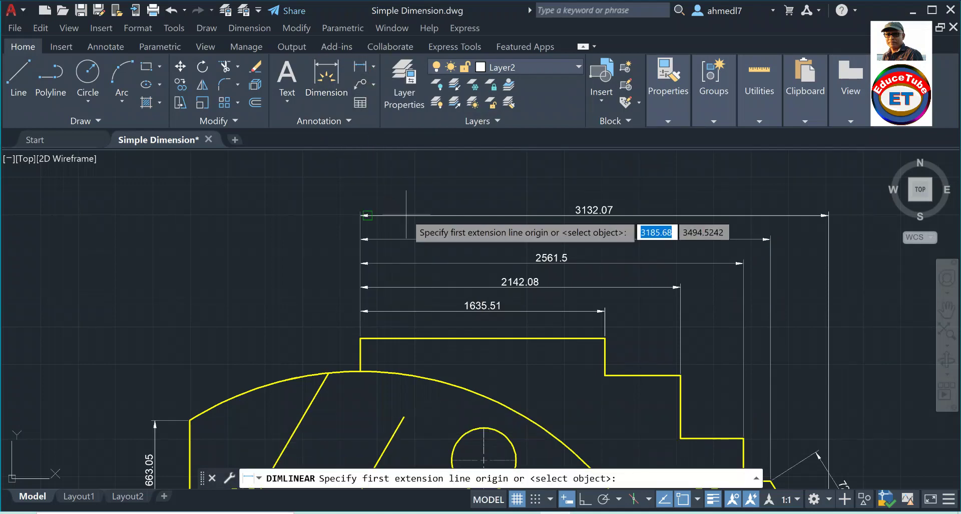
scroll(406, 215, "up", 2)
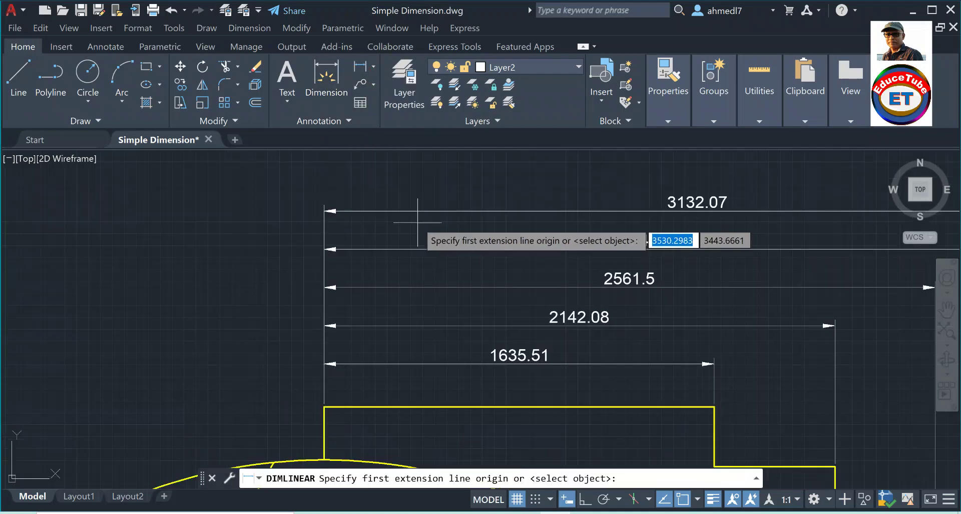
left_click(324, 210)
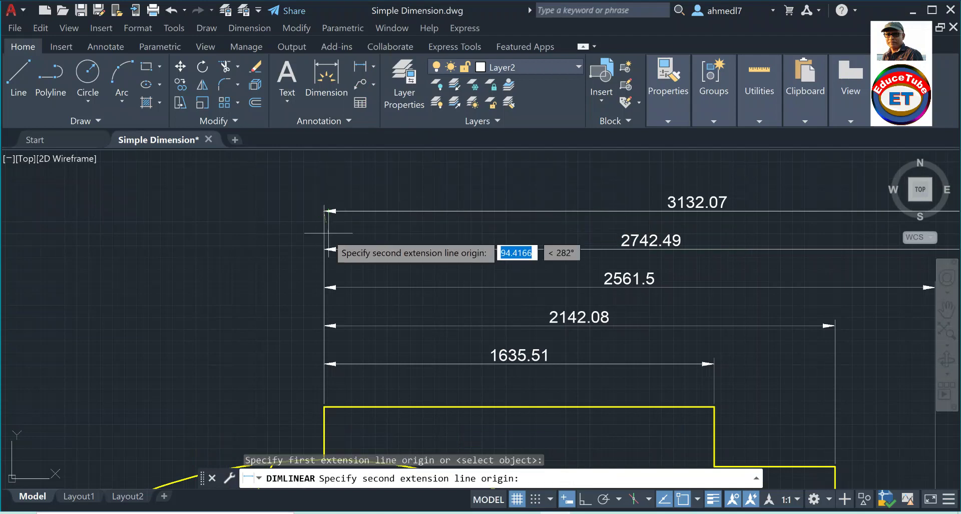
left_click(324, 249)
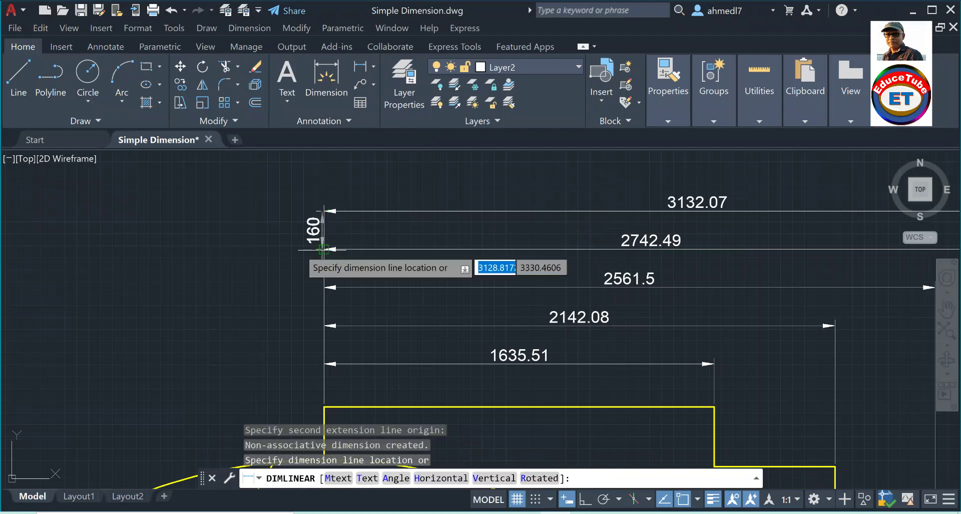
left_click(281, 253)
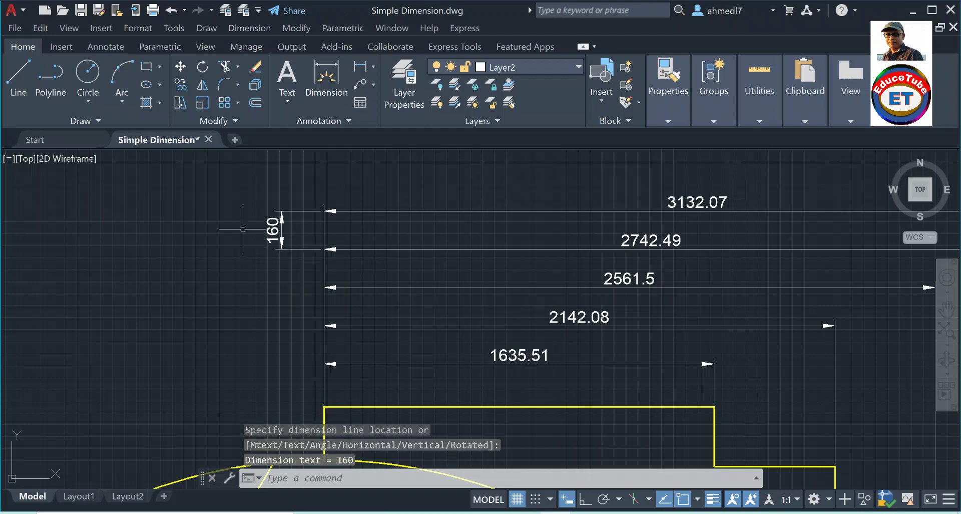
Add a radius dimension to the lower-left circle, placed horizontally outside its right side
scroll(229, 218, "down", 2)
scroll(267, 231, "up", 2)
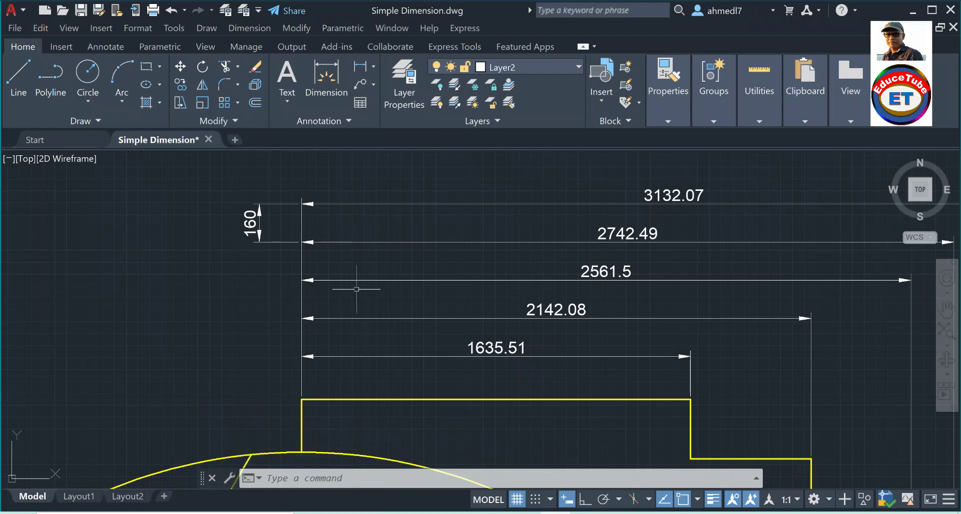
scroll(262, 231, "down", 2)
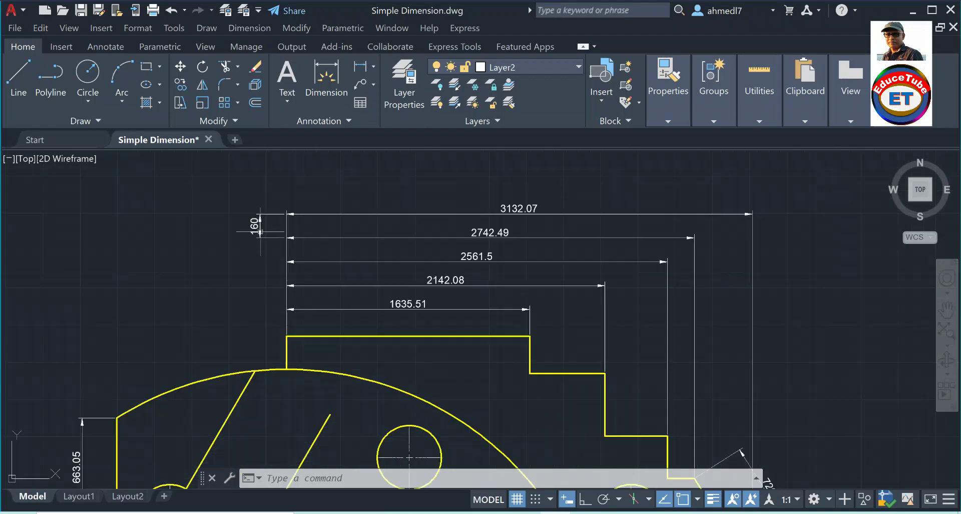
scroll(283, 190, "down", 2)
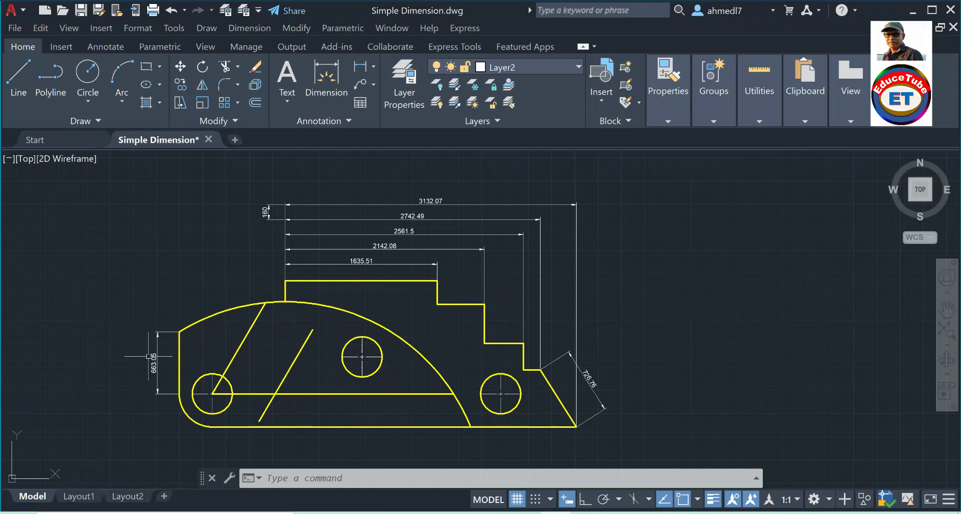
scroll(149, 356, "up", 2)
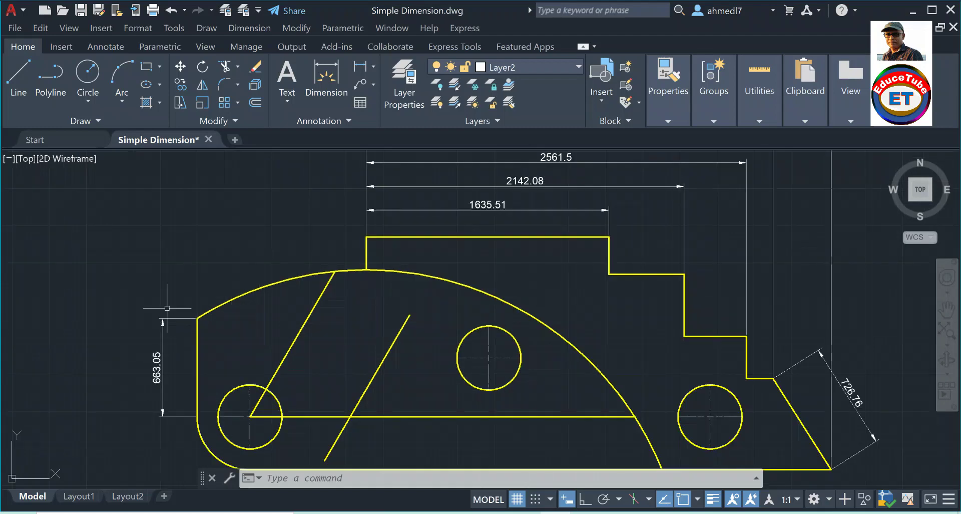
left_click(375, 68)
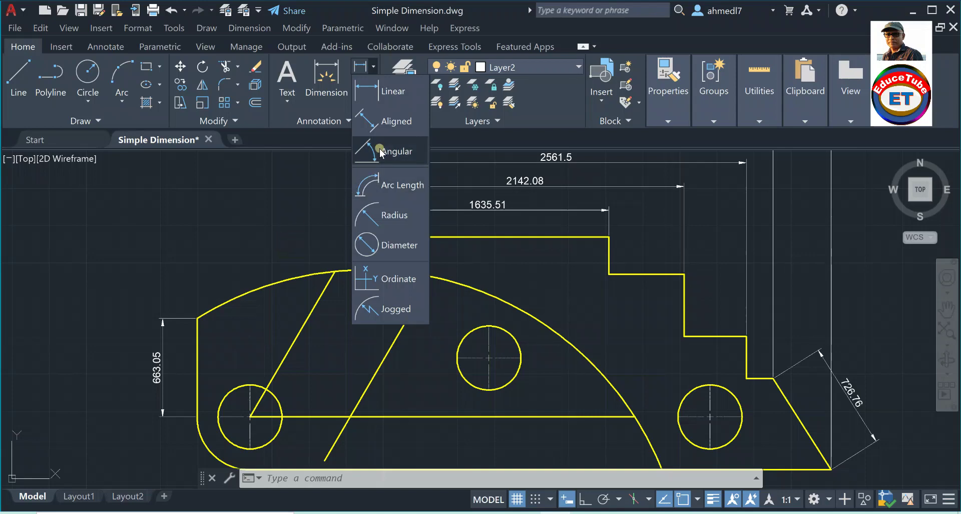
left_click(365, 215)
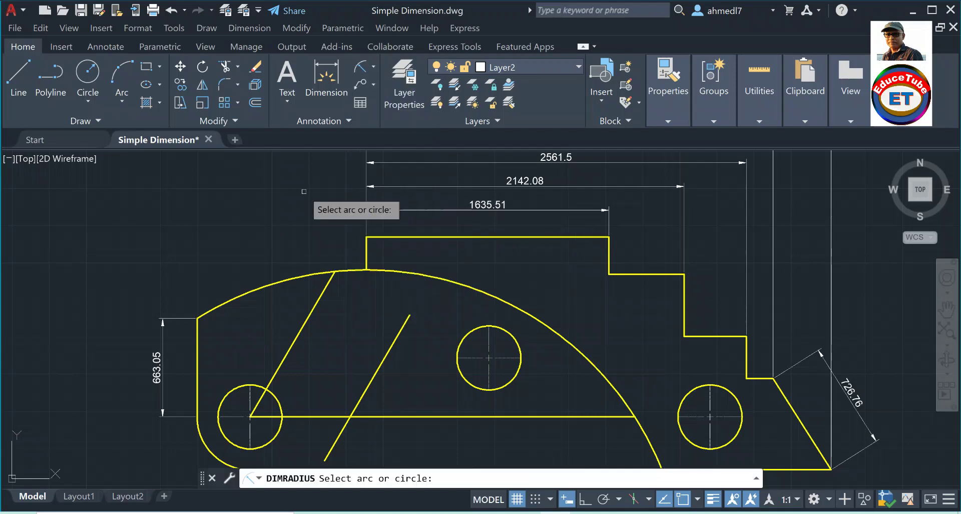
scroll(305, 191, "down", 2)
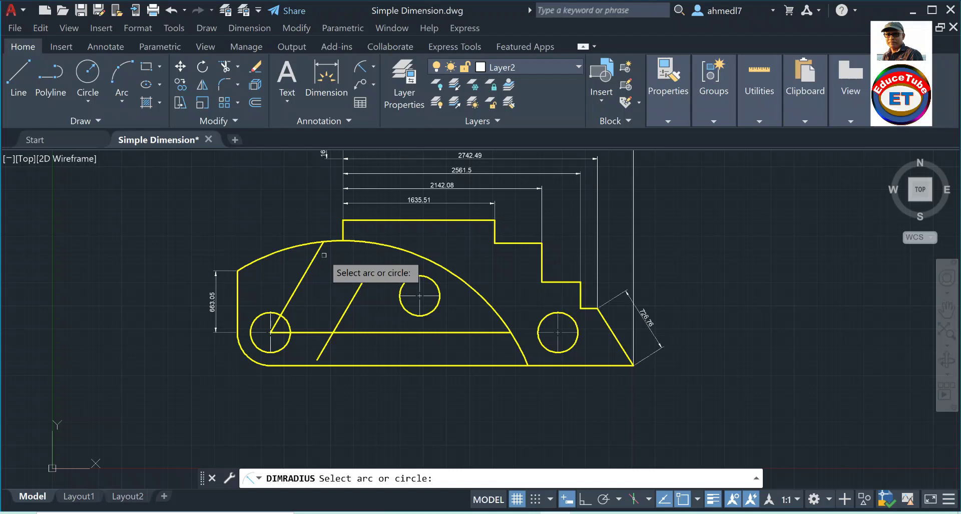
scroll(278, 340, "up", 3)
scroll(299, 350, "up", 1)
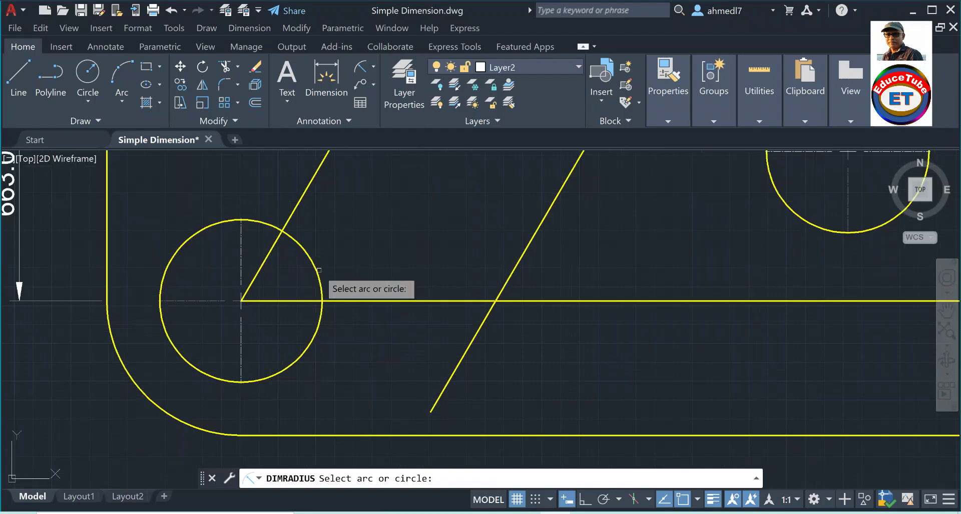
left_click(321, 301)
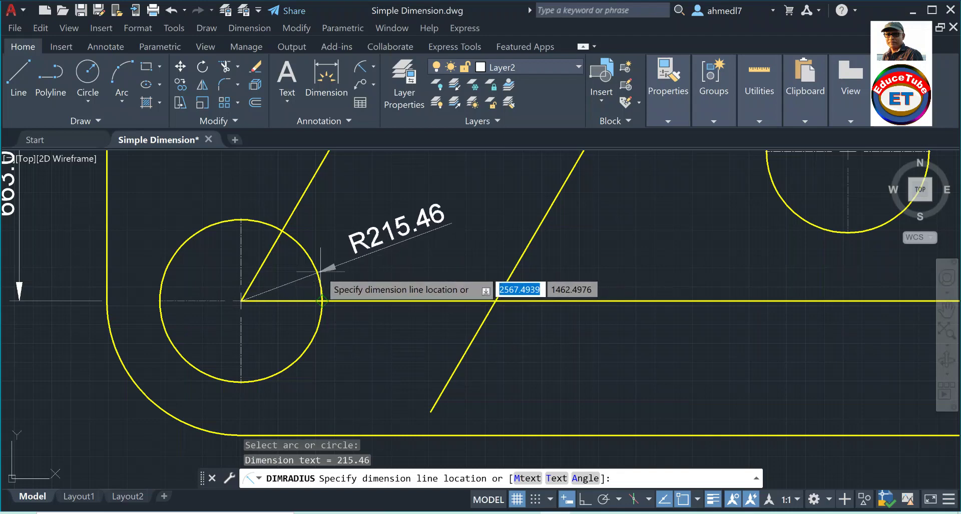
left_click(321, 271)
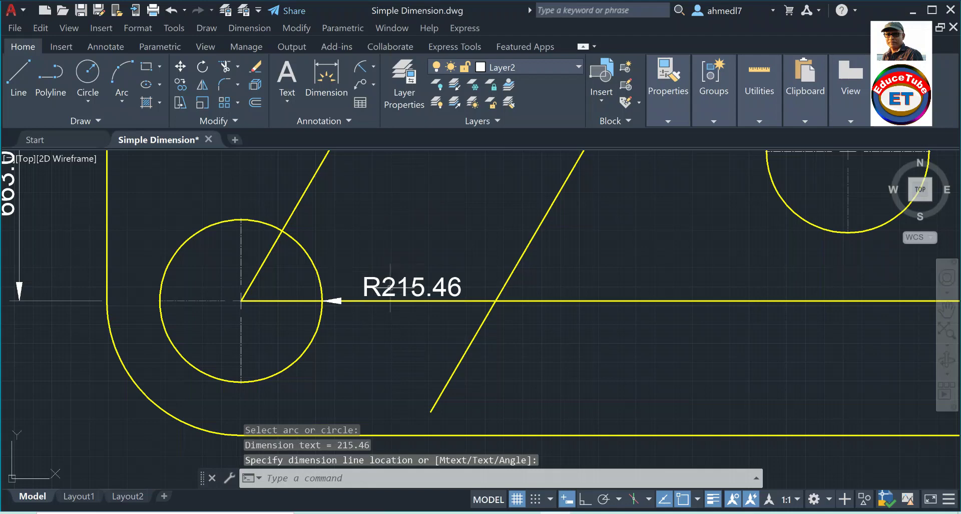
Add a second radius dimension to the lower-left circle, placed diagonally outside its lower right
left_click(360, 65)
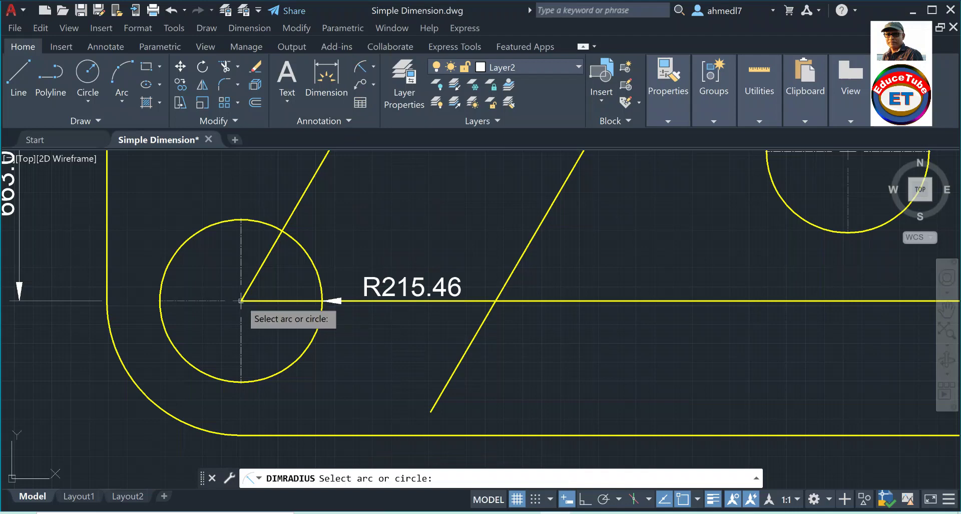
left_click(319, 274)
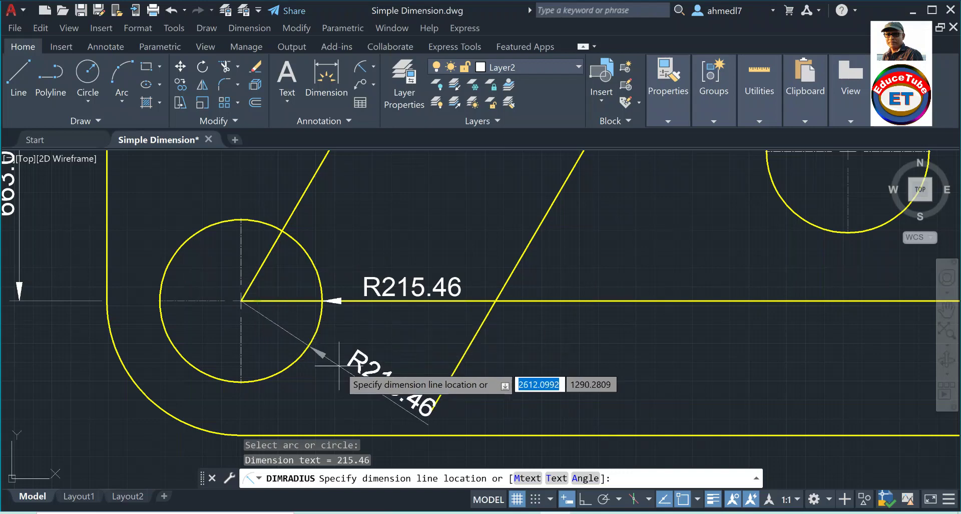
left_click(373, 388)
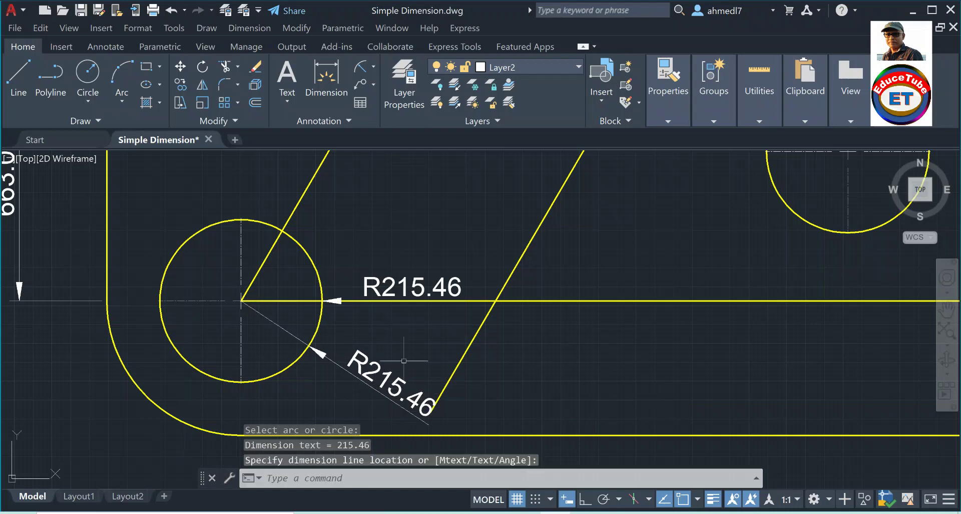
scroll(251, 251, "down", 3)
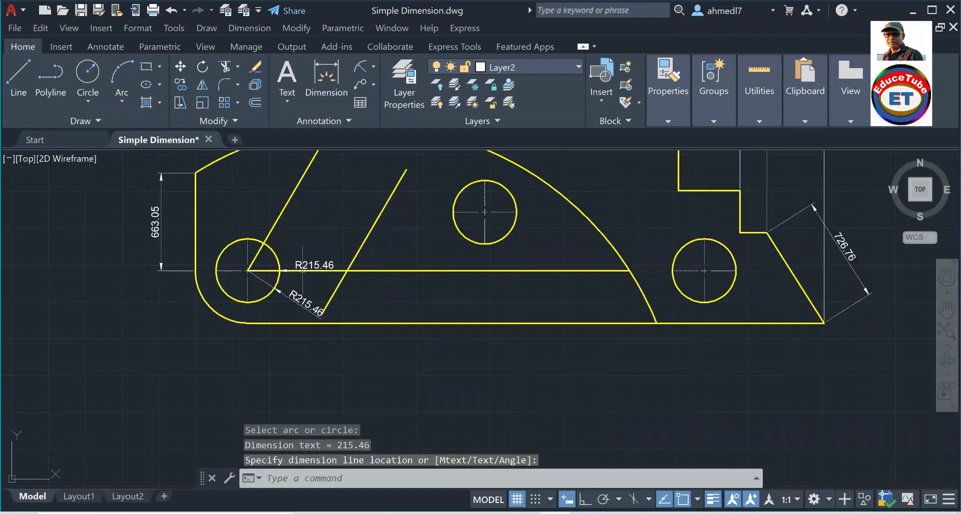
left_click(326, 296)
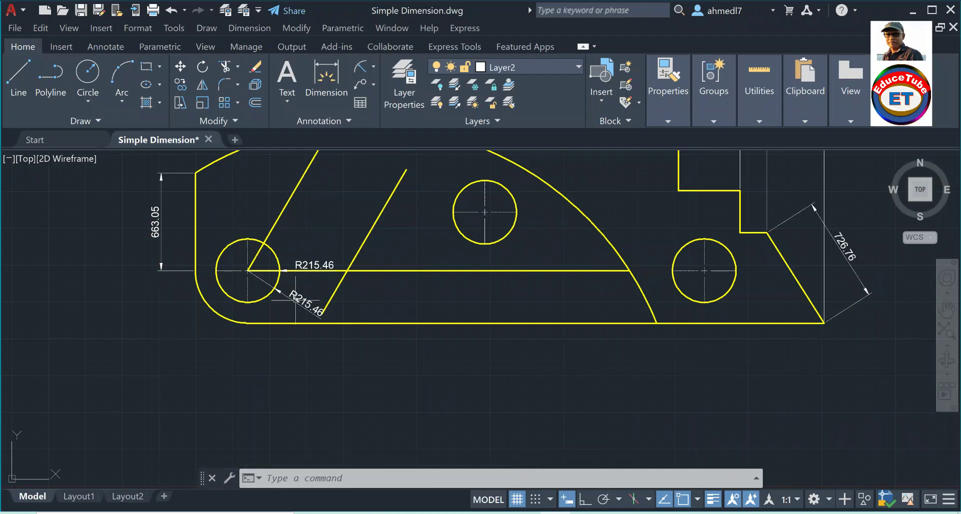
Add an arc length dimension to the rounded lower-left corner of the outline, placed outside its lower left
mouse_move(295, 301)
scroll(400, 311, "down", 1)
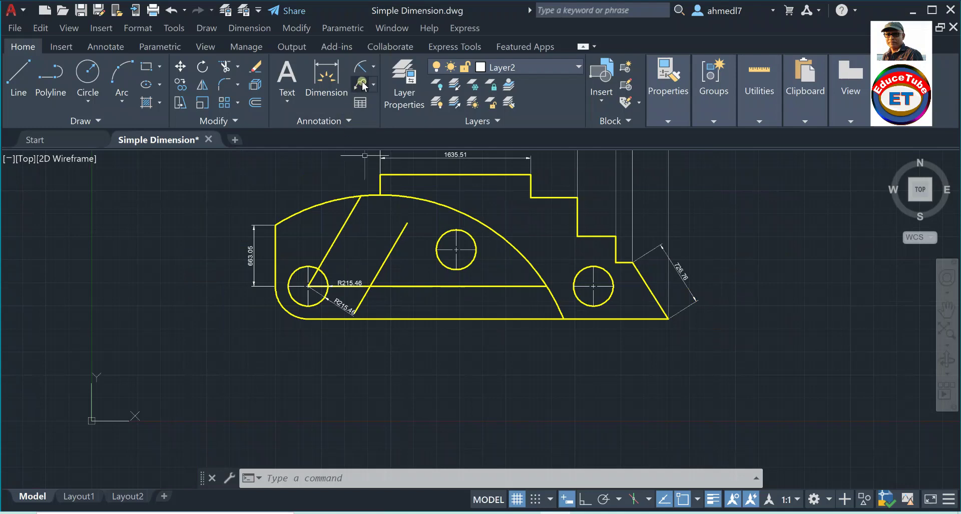
left_click(373, 68)
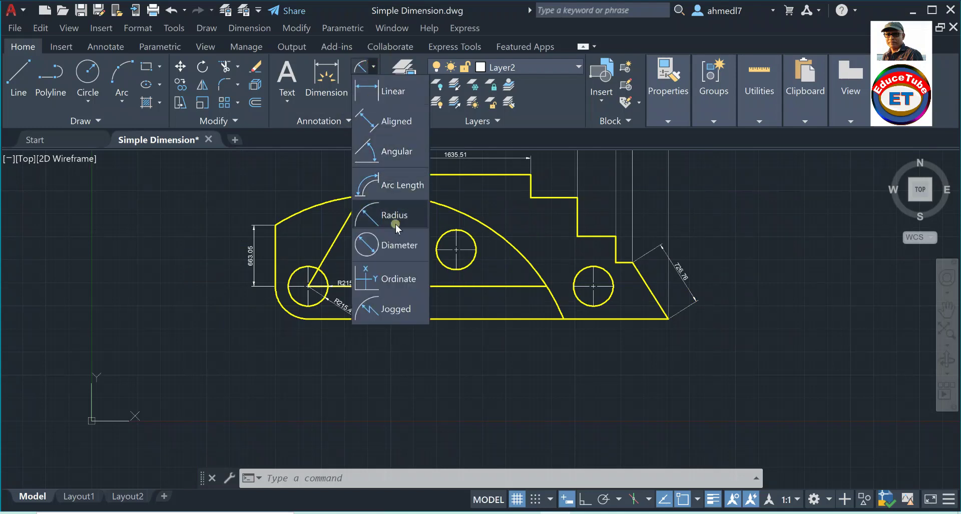
left_click(373, 188)
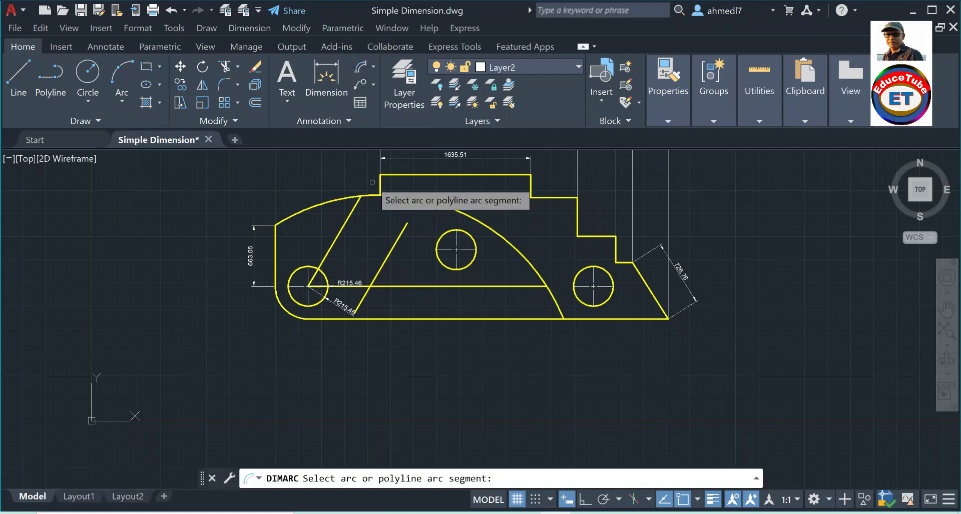
scroll(321, 288, "up", 4)
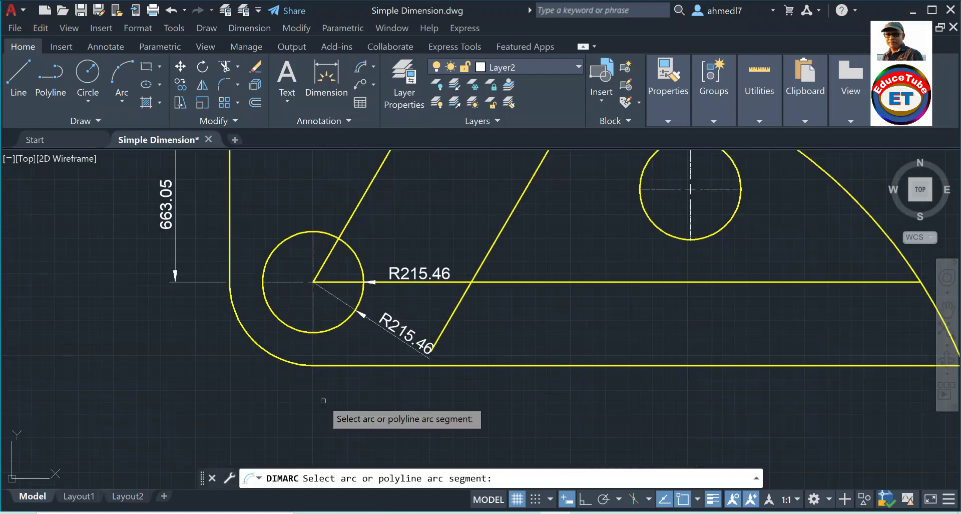
left_click(266, 350)
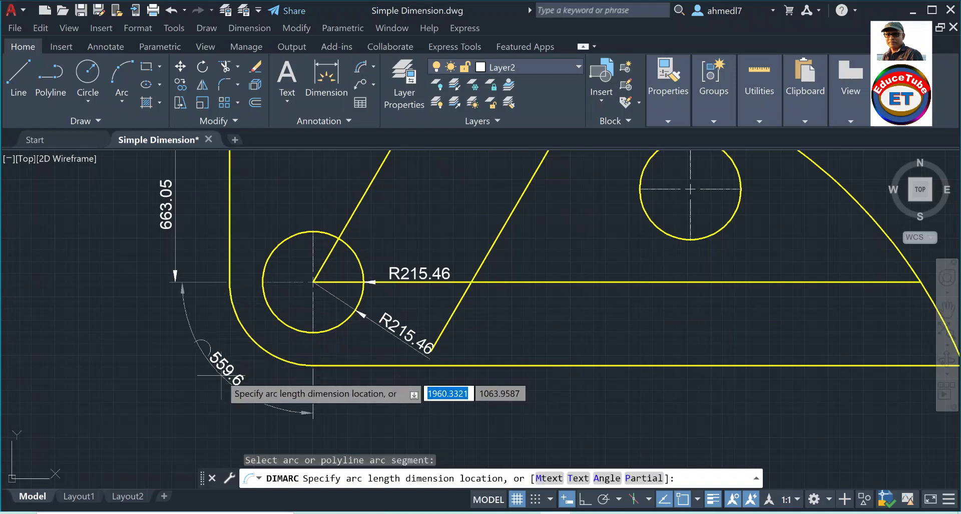
left_click(221, 374)
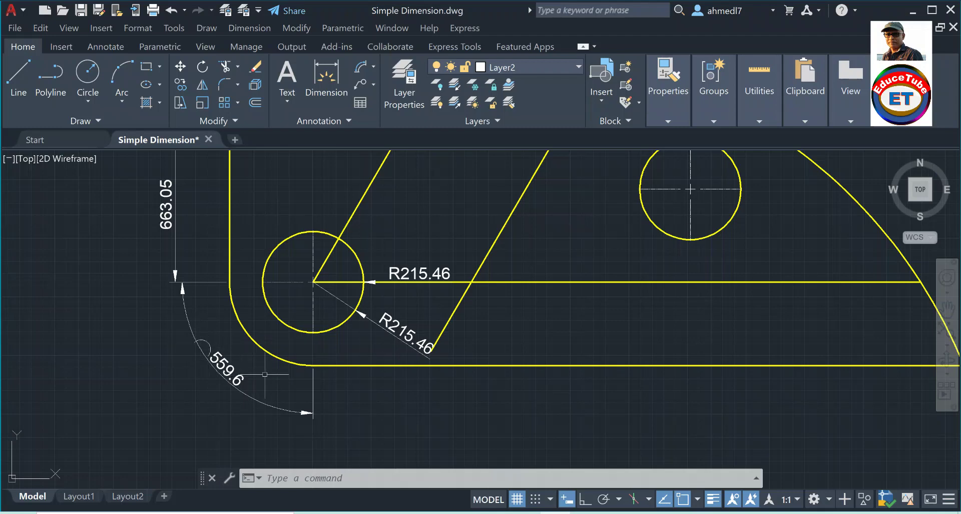
Add an angular dimension between the right slanted line and the long horizontal line, placed inside the angle above the horizontal line
left_click(374, 67)
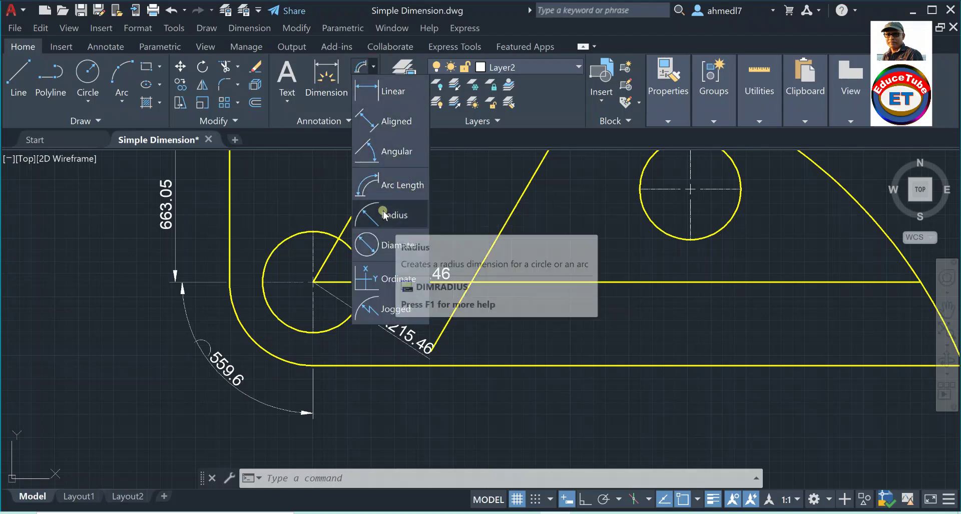
left_click(371, 154)
scroll(290, 304, "down", 3)
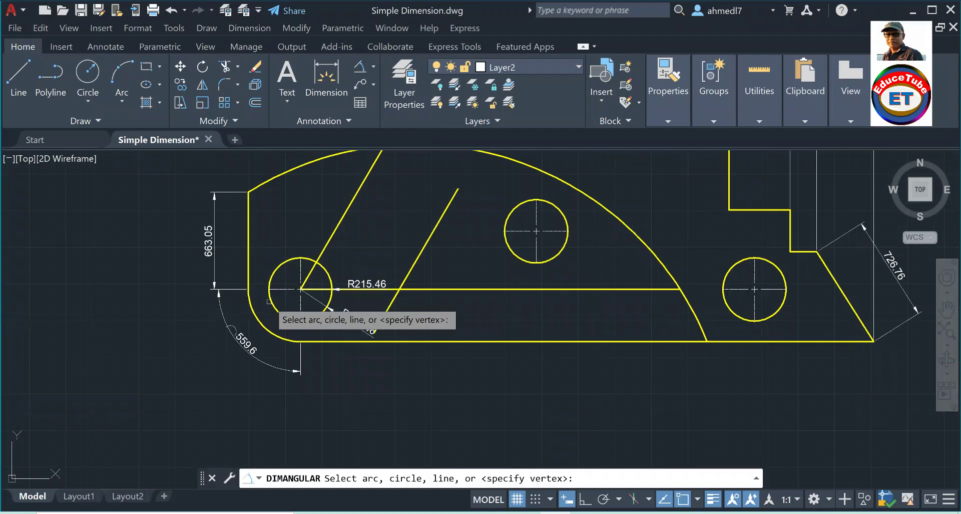
scroll(431, 250, "up", 3)
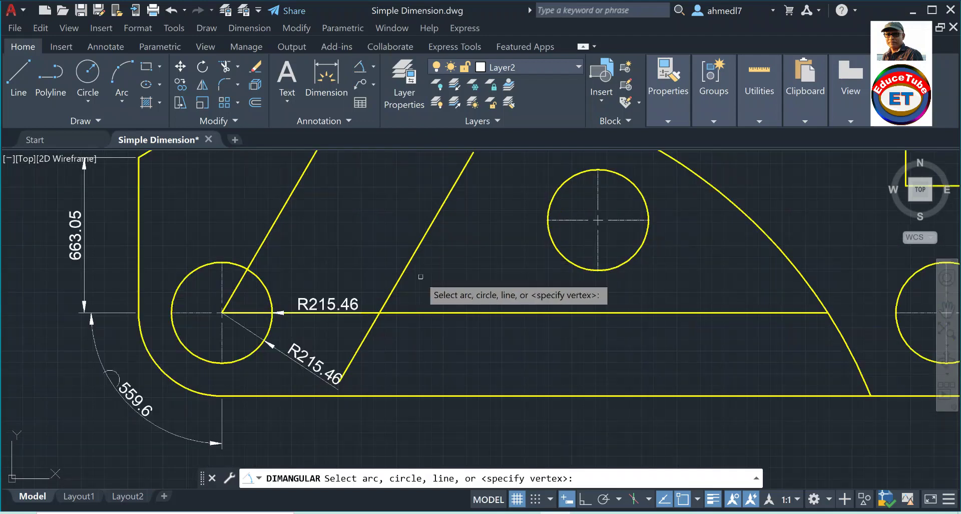
left_click(419, 246)
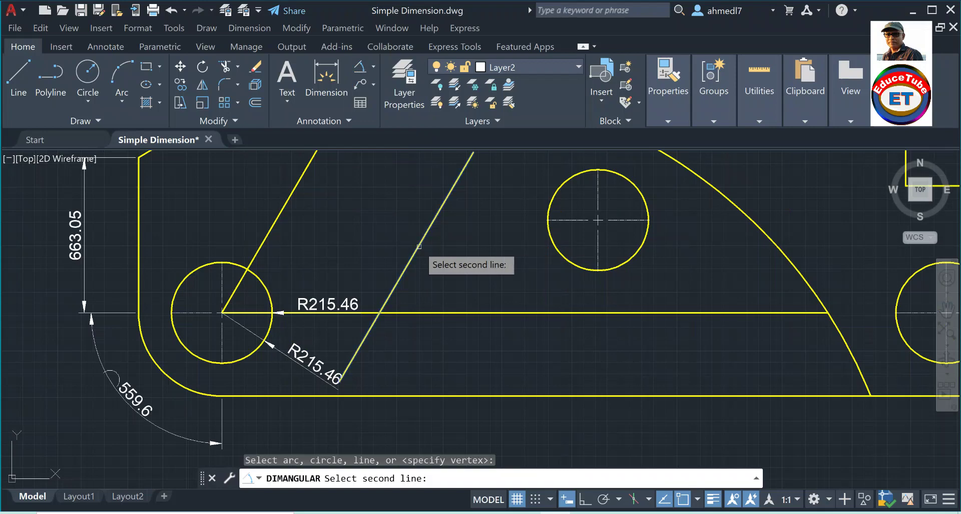
left_click(454, 312)
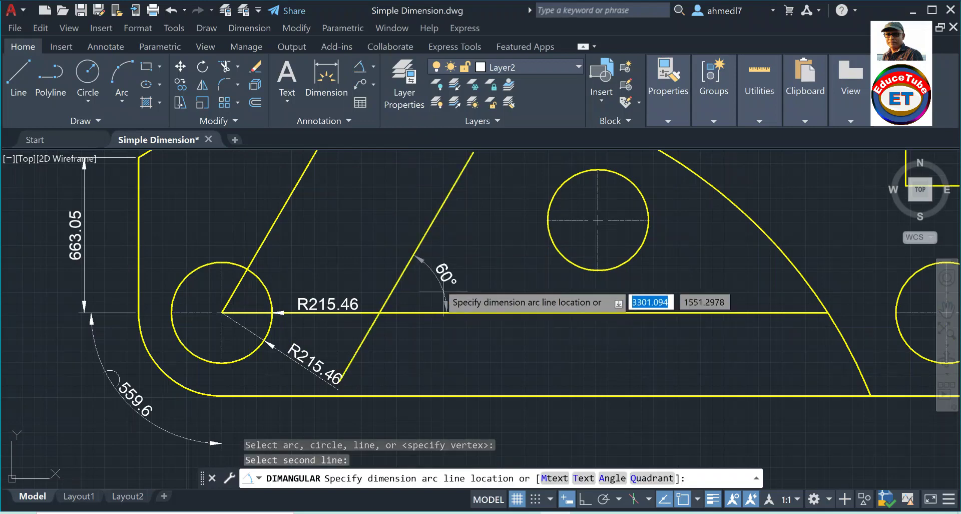
left_click(431, 259)
scroll(430, 261, "down", 2)
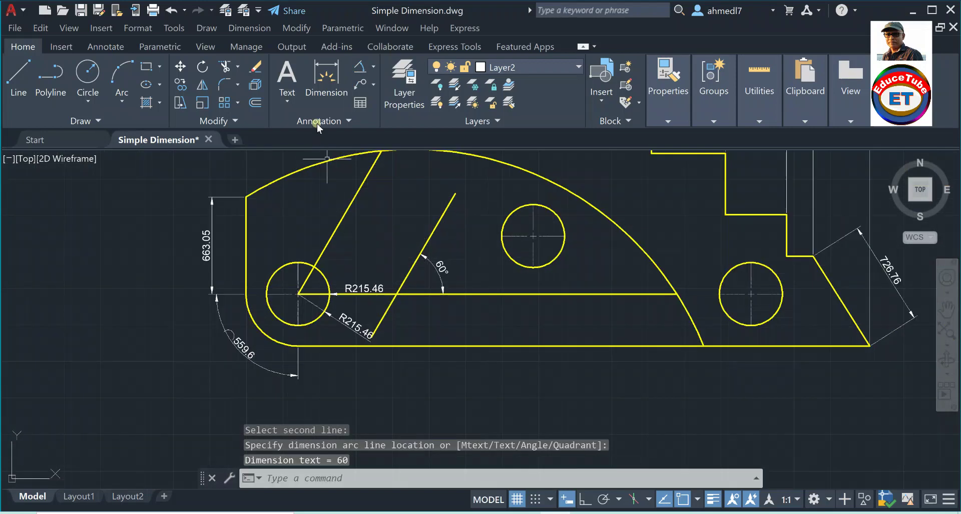
key("Return")
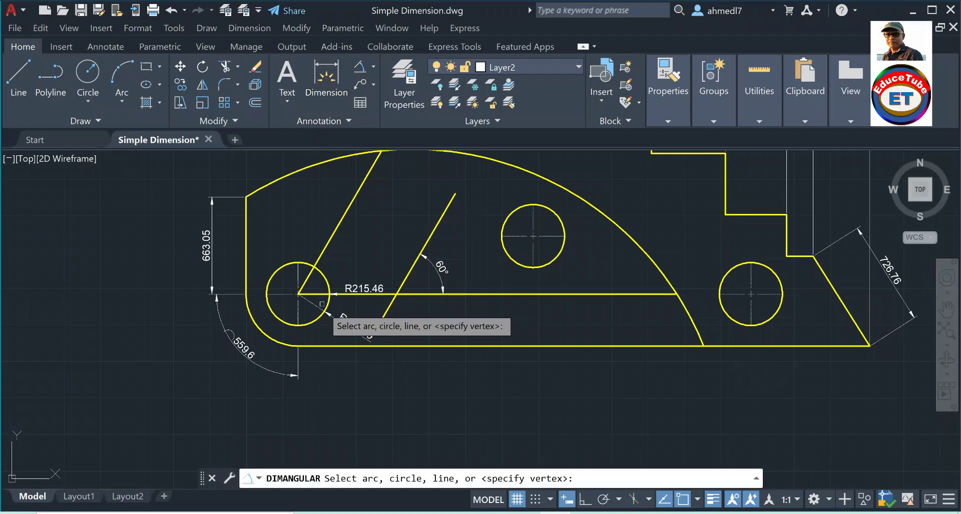
scroll(314, 291, "up", 2)
scroll(314, 290, "up", 2)
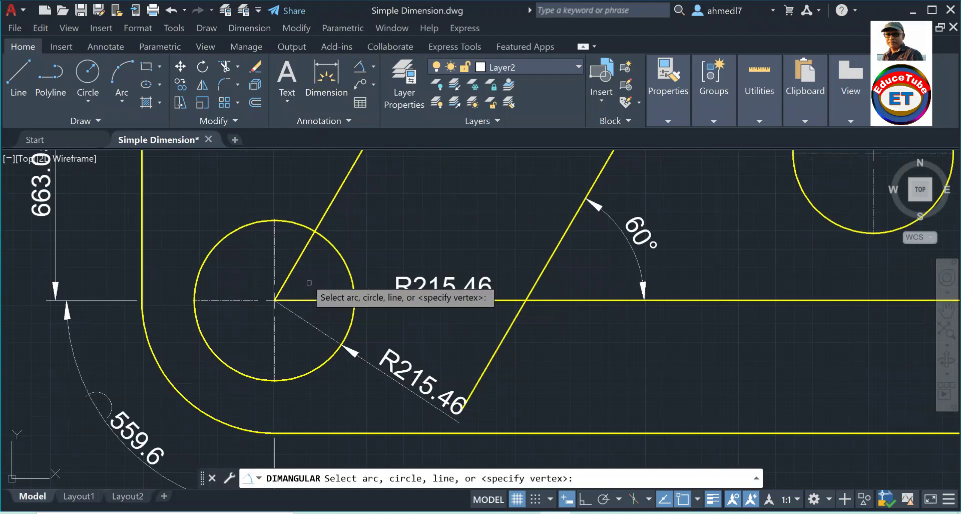
left_click(298, 260)
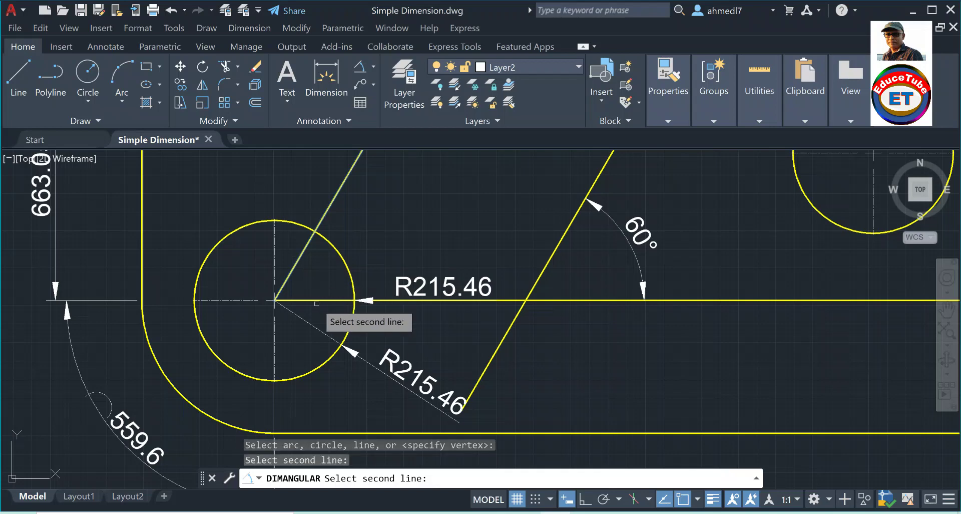
left_click(318, 302)
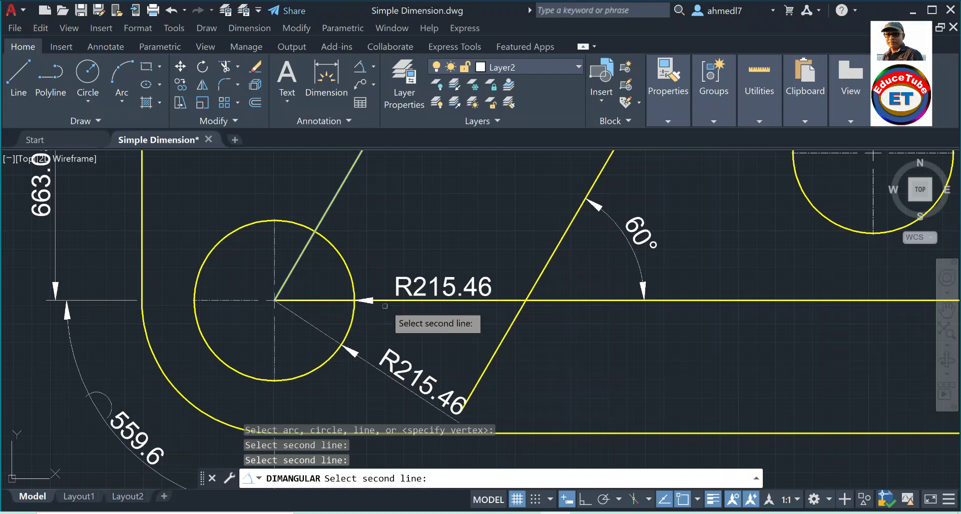
scroll(289, 269, "down", 2)
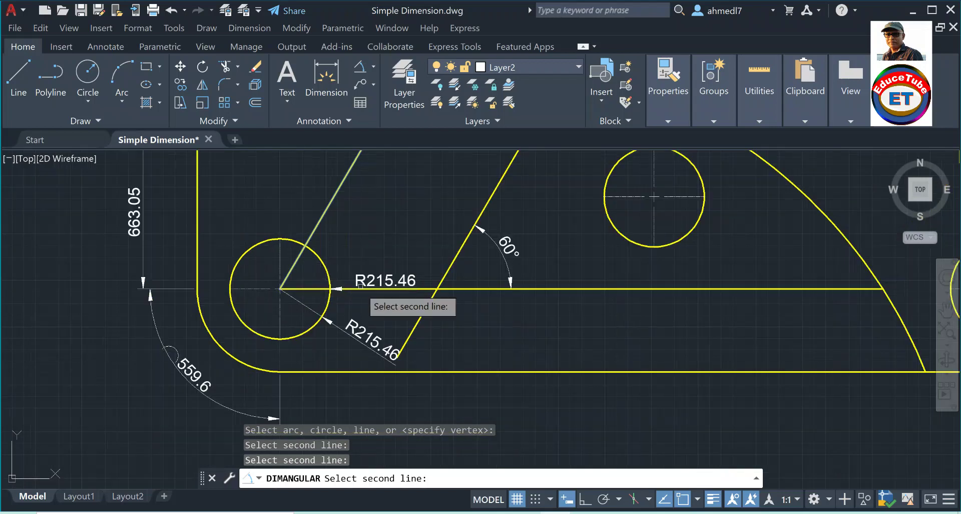
key("Escape")
Delete the lower-left circle's horizontal radius dimension and add an angular dimension inside the circle between the slanted and horizontal lines meeting at its center
left_click(365, 283)
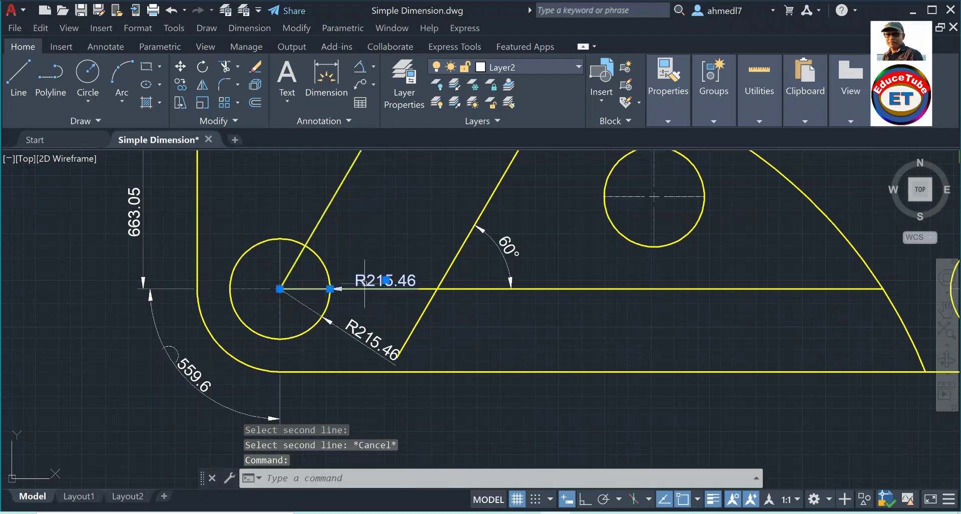
key("Delete")
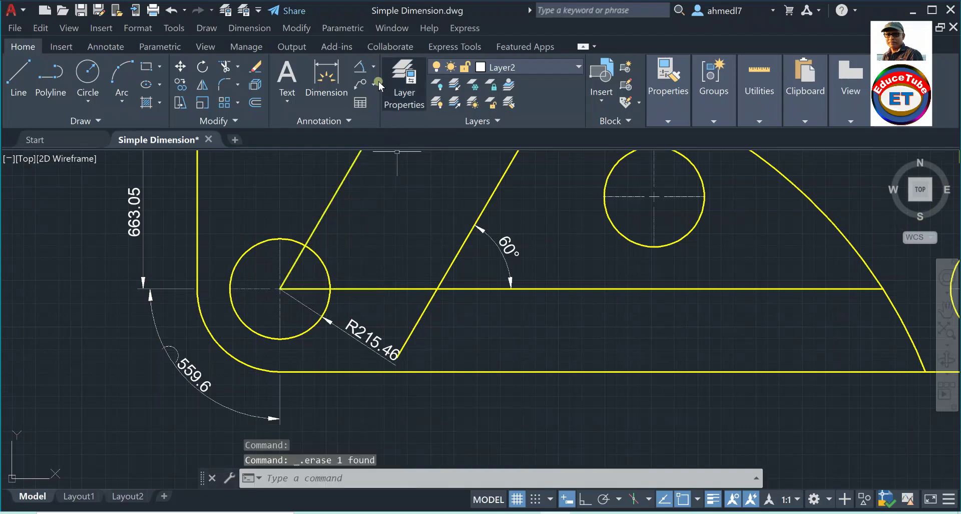
left_click(362, 68)
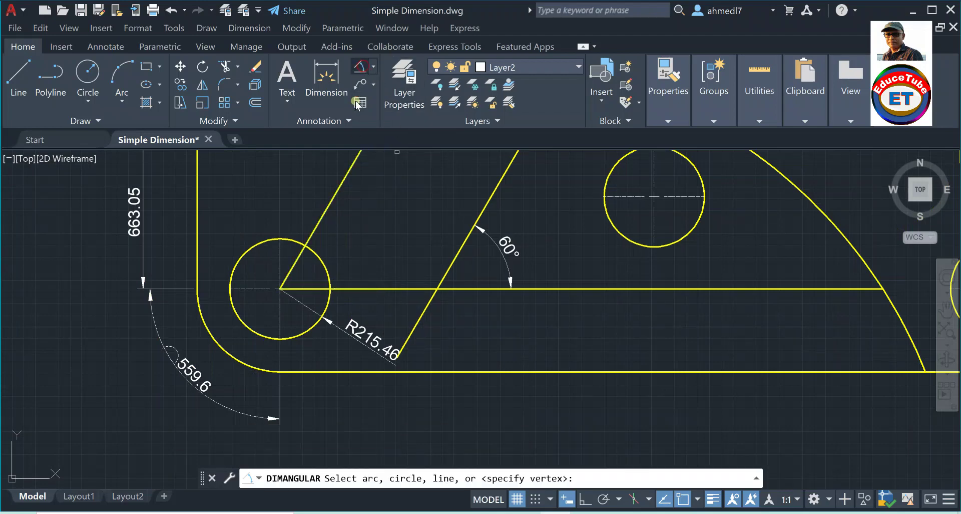
left_click(294, 263)
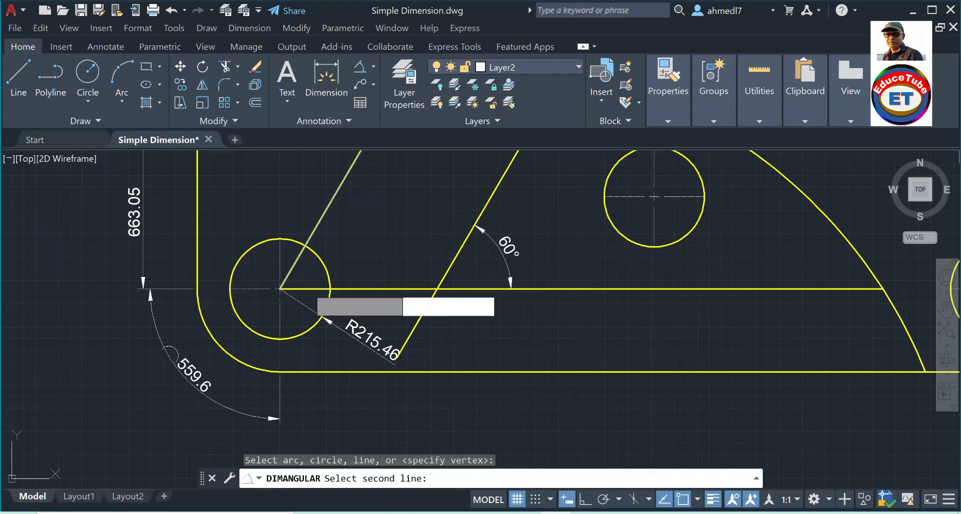
left_click(308, 288)
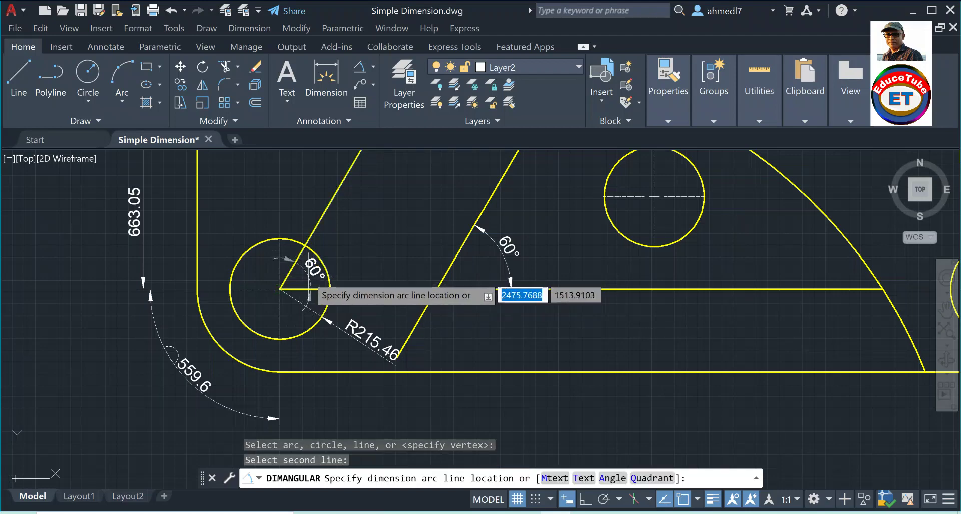
left_click(308, 295)
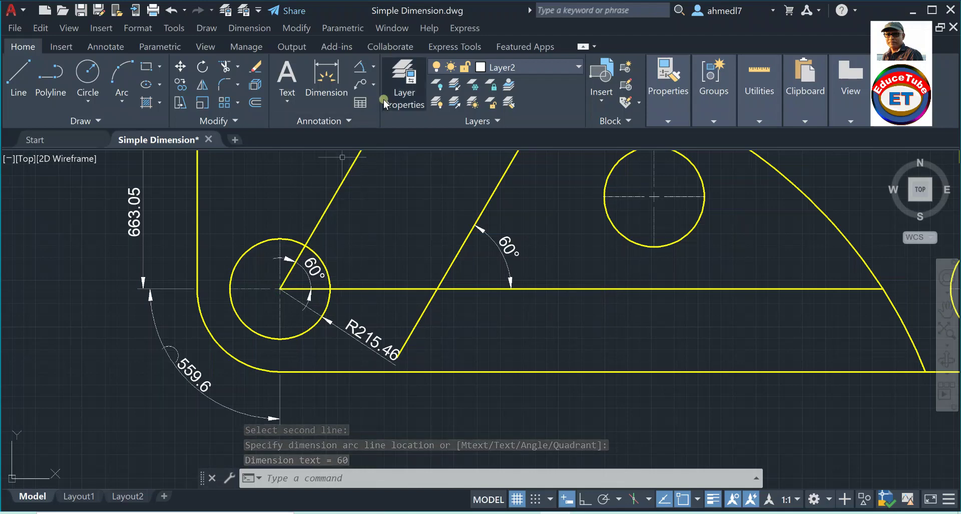
Add a diameter dimension to the middle circle, placed diagonally outside its upper right
left_click(371, 73)
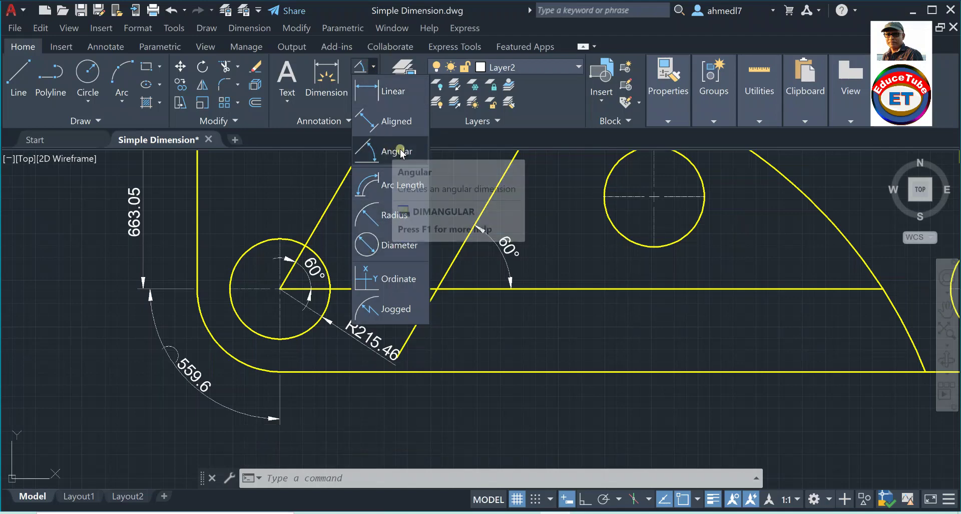
left_click(377, 245)
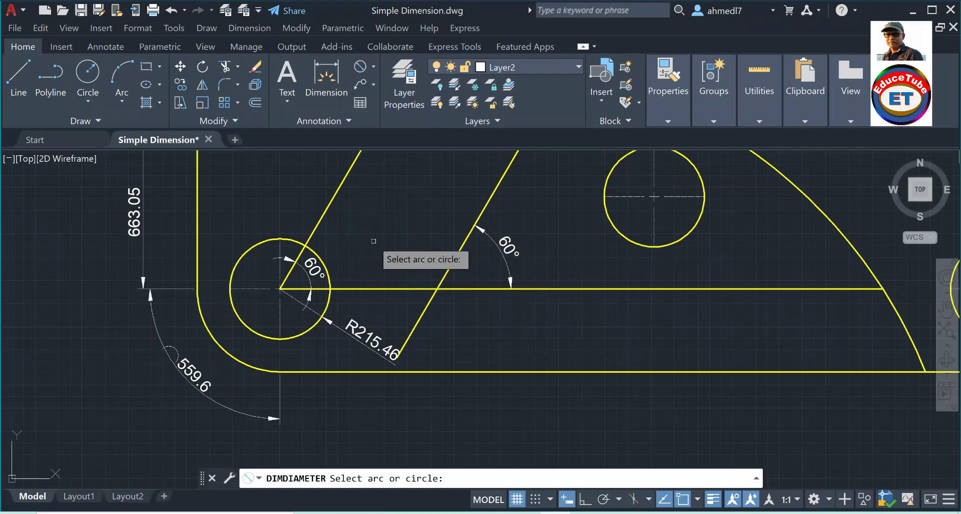
scroll(333, 252, "down", 2)
scroll(535, 216, "up", 4)
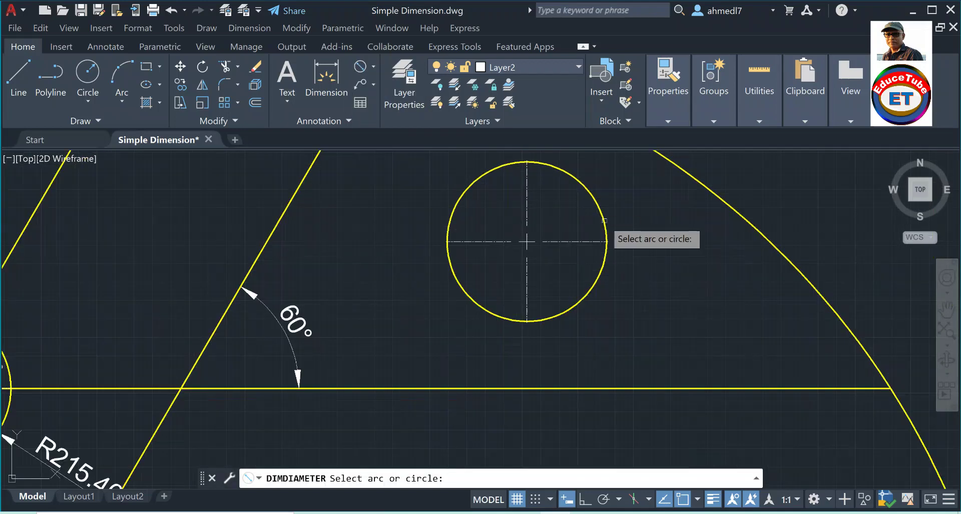
left_click(601, 218)
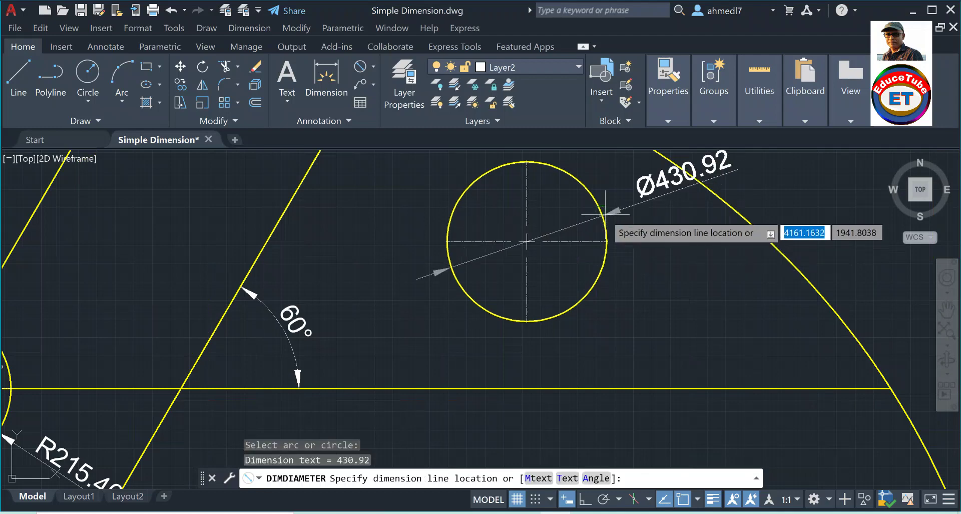
left_click(634, 202)
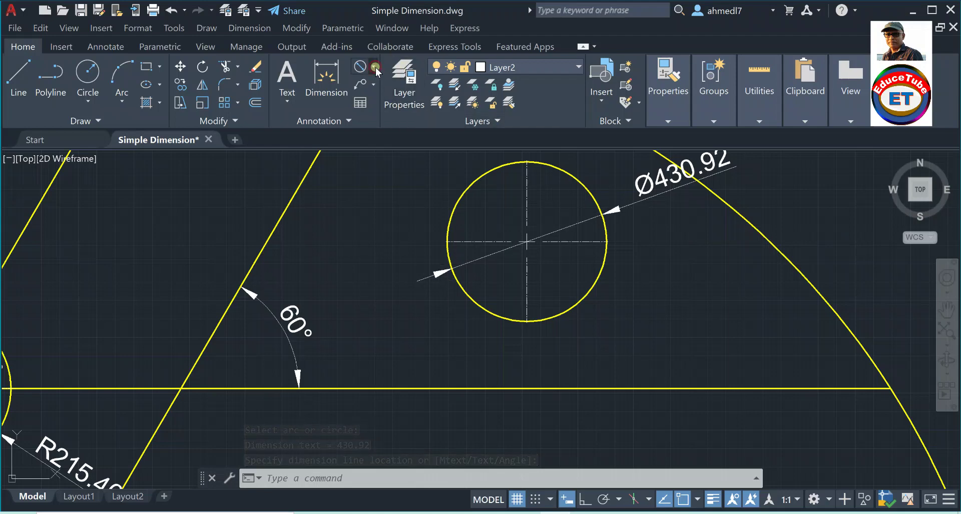
Add a Y ordinate dimension at the outer corner of the first step below the top edge, with its leader ending to the right
left_click(373, 68)
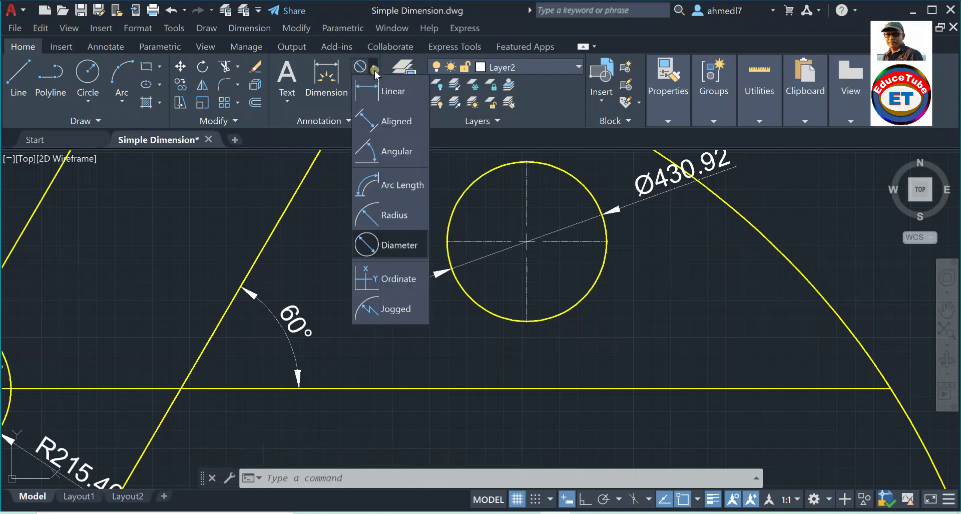
left_click(390, 279)
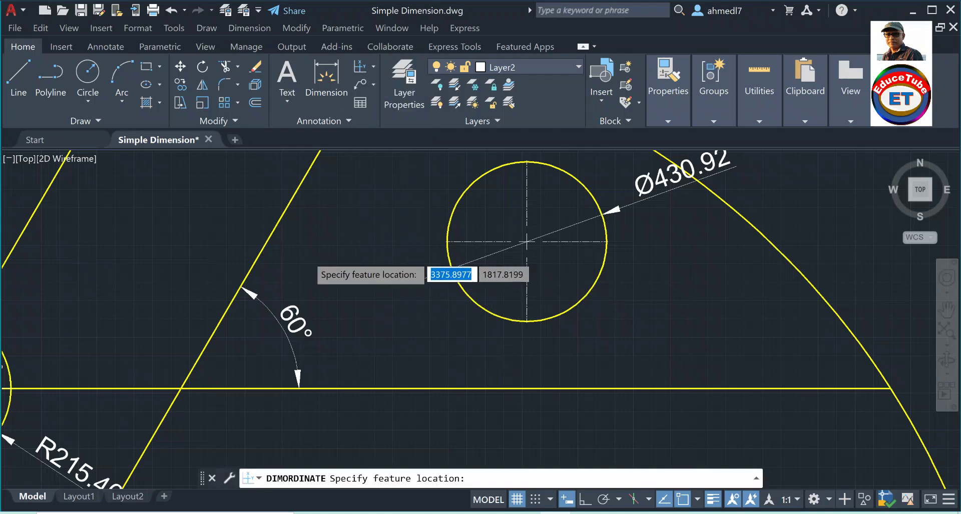
scroll(307, 256, "down", 2)
scroll(306, 257, "down", 4)
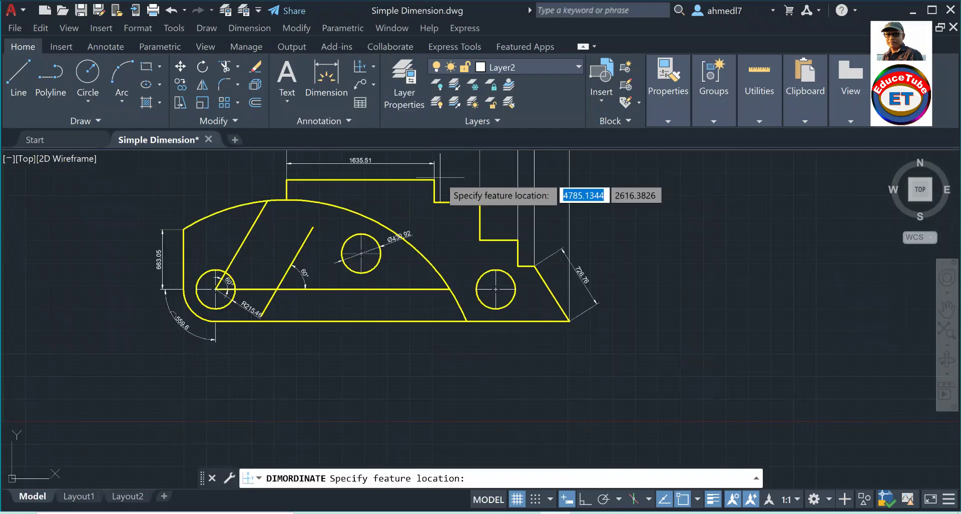
scroll(478, 190, "up", 6)
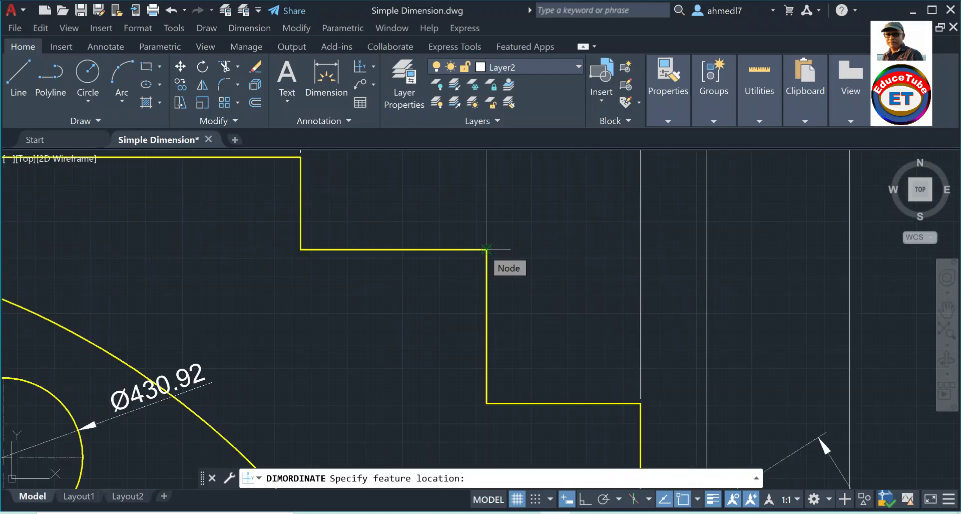
left_click(486, 249)
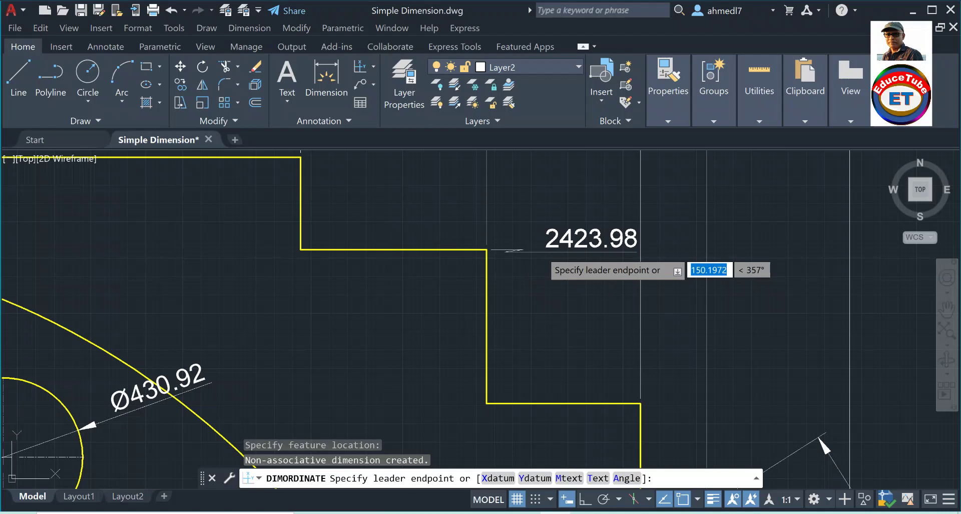
left_click(543, 259)
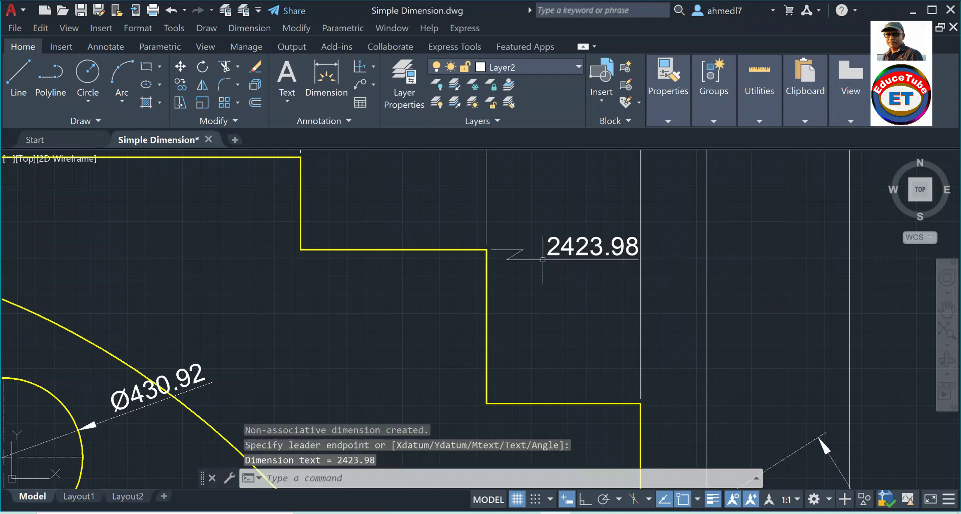
Add an X ordinate dimension at the outer corner of the first step below the top edge, with its leader ending above the corner
left_click(360, 66)
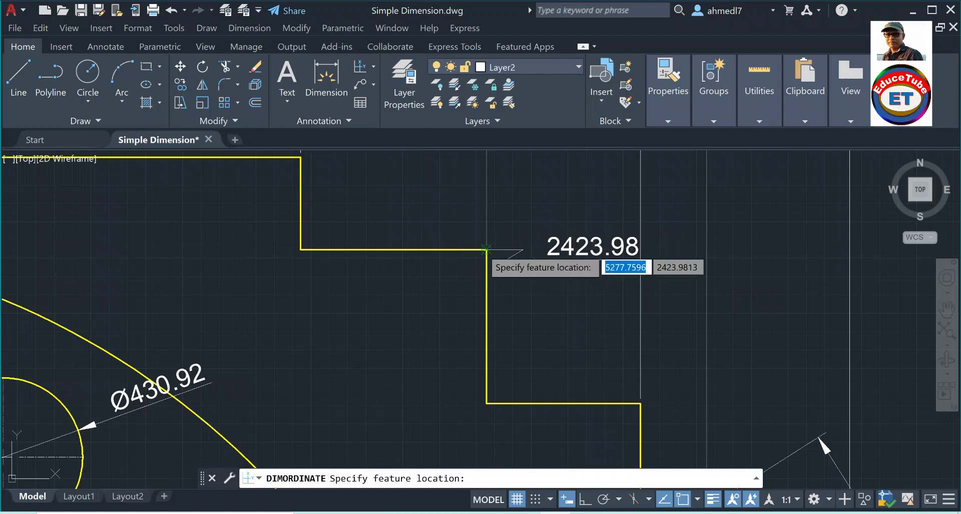
left_click(486, 249)
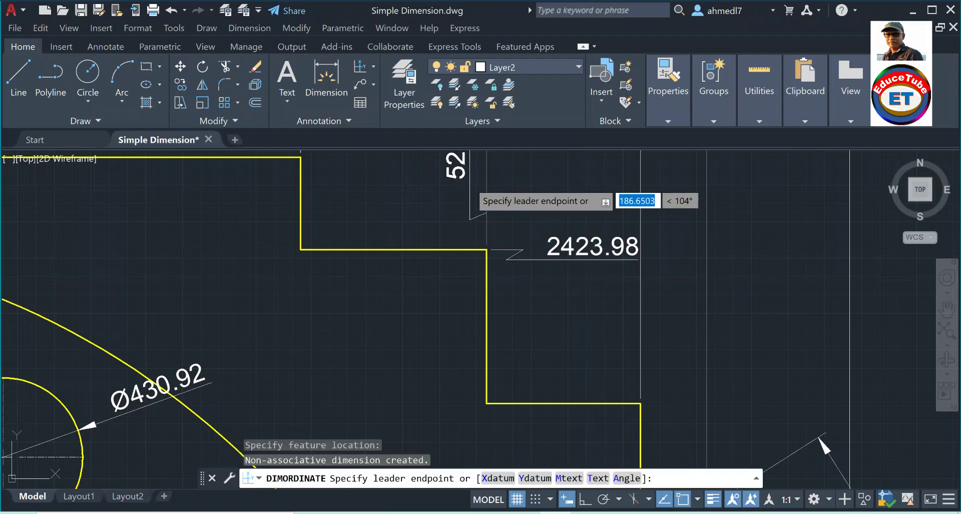
left_click(470, 183)
scroll(503, 290, "down", 2)
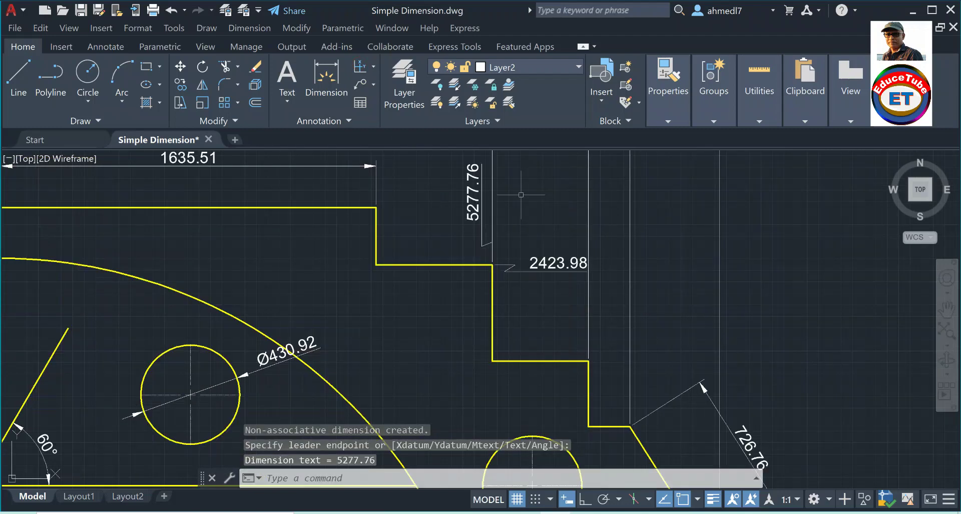
Add a jogged radius dimension to the large arc, with its center override and jog inside the arc between the right slanted line and the middle circle
left_click(373, 67)
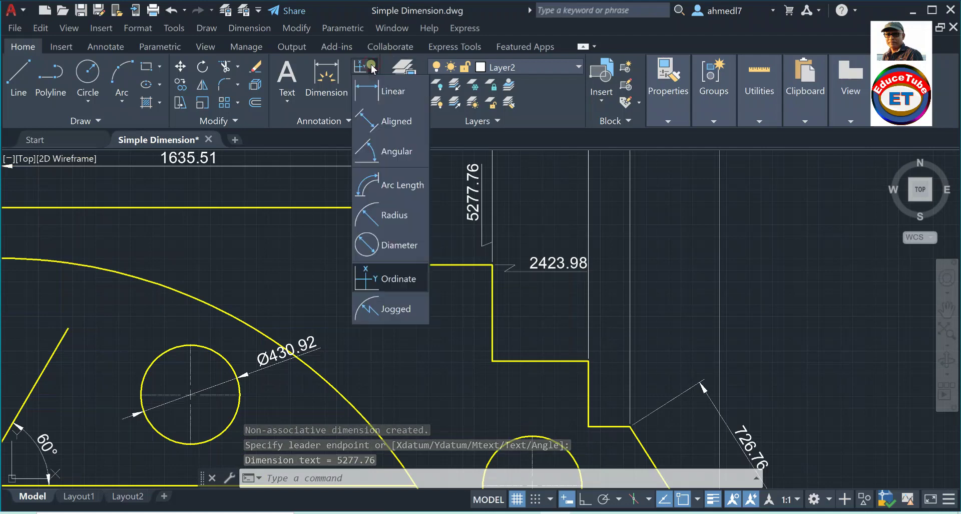
left_click(371, 309)
scroll(619, 253, "down", 5)
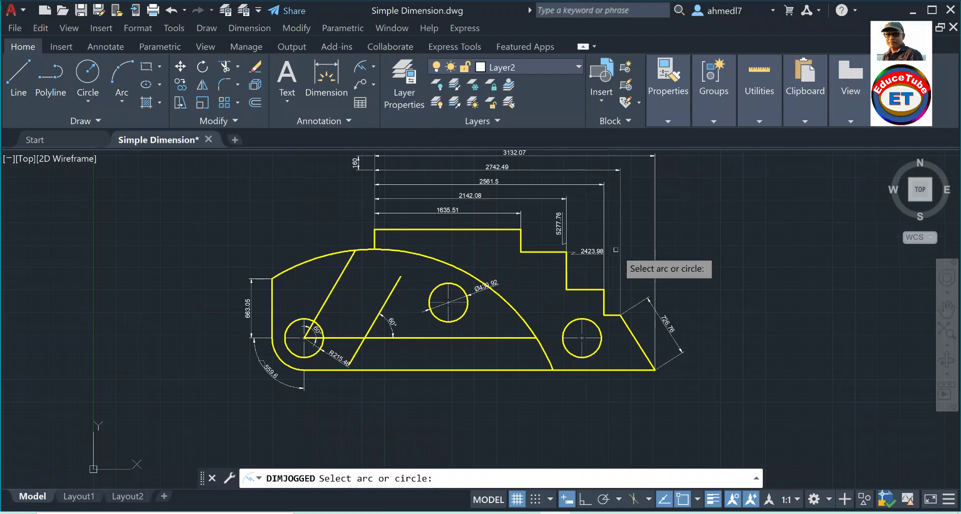
scroll(427, 321, "up", 5)
scroll(415, 331, "down", 3)
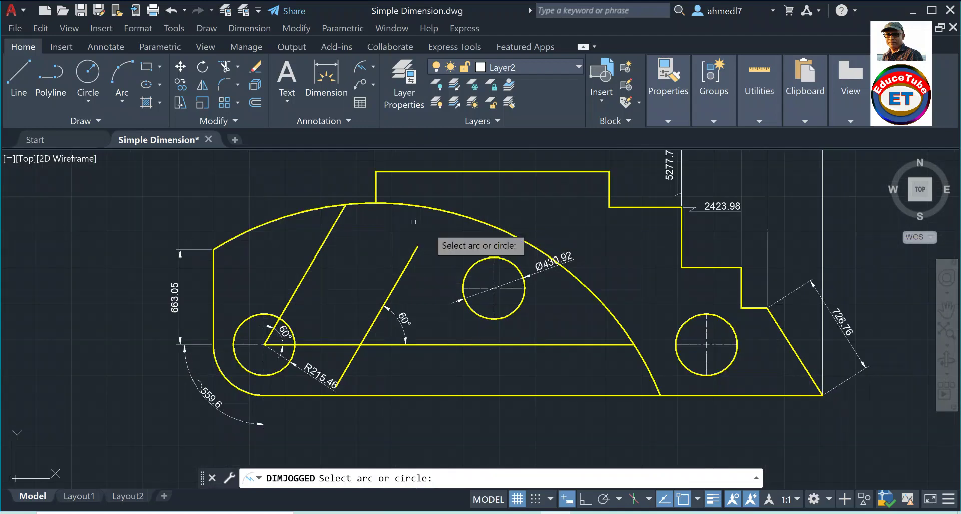
scroll(460, 195, "down", 2)
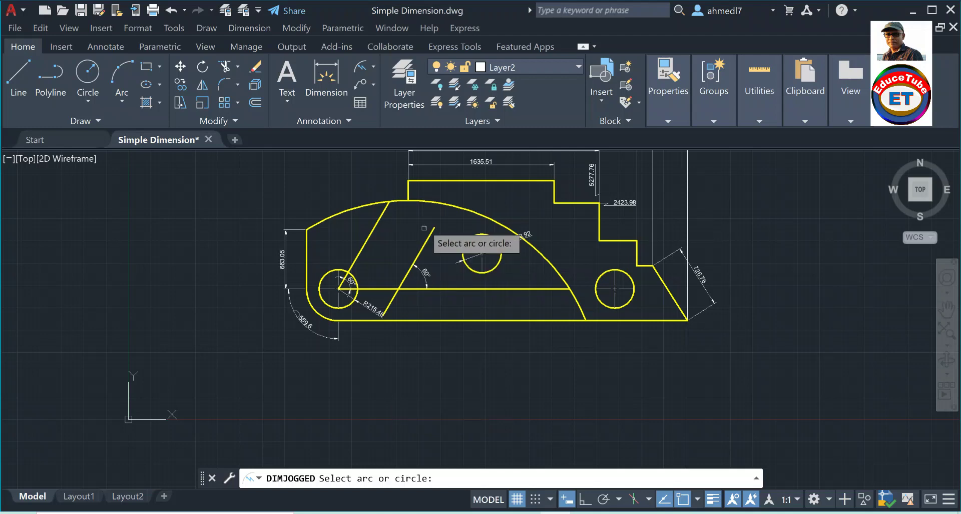
left_click(434, 203)
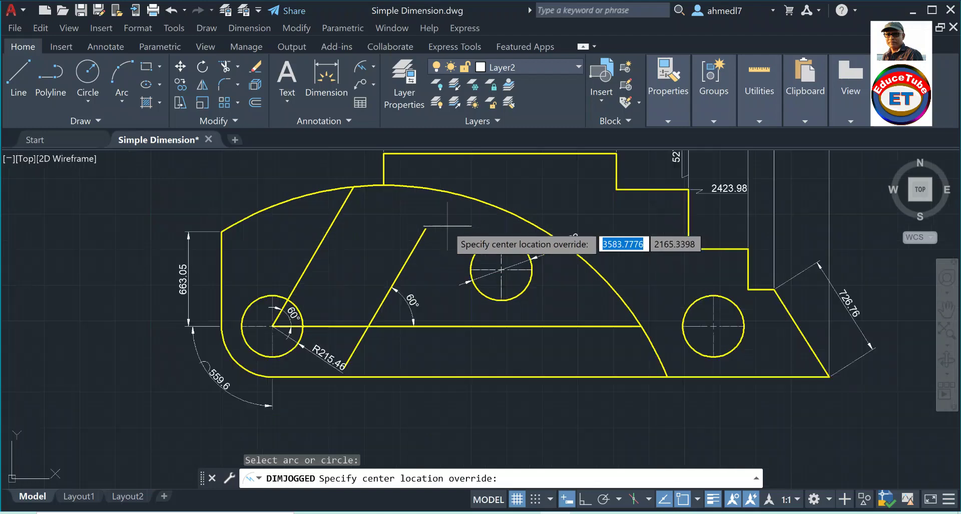
scroll(448, 227, "up", 2)
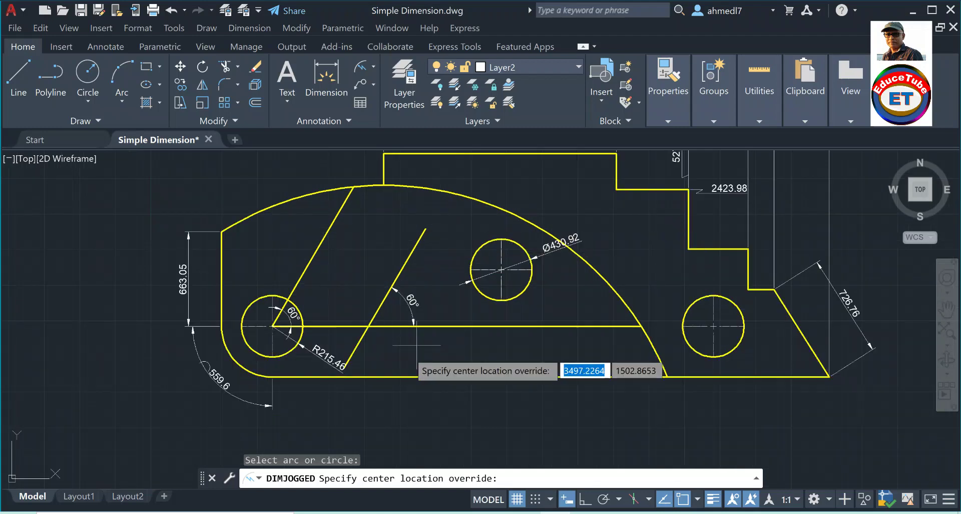
scroll(435, 275, "down", 2)
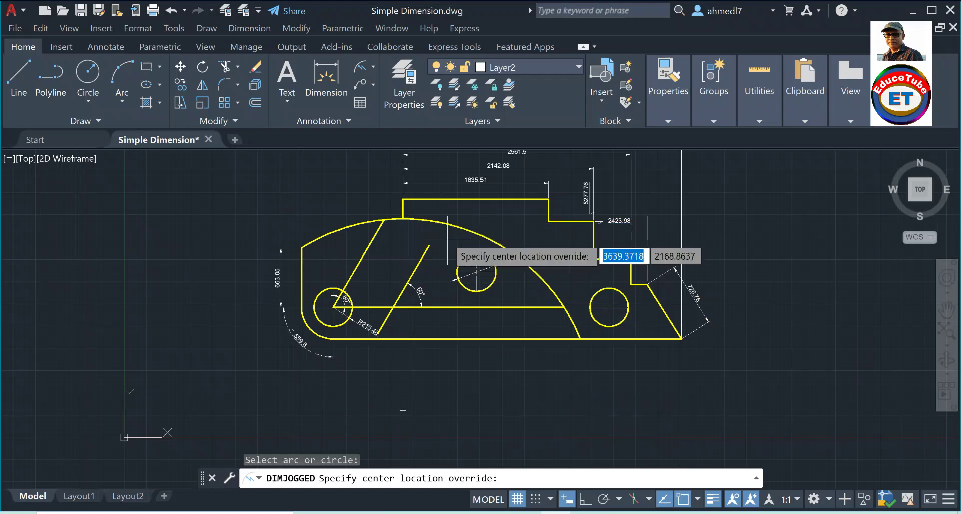
left_click(430, 276)
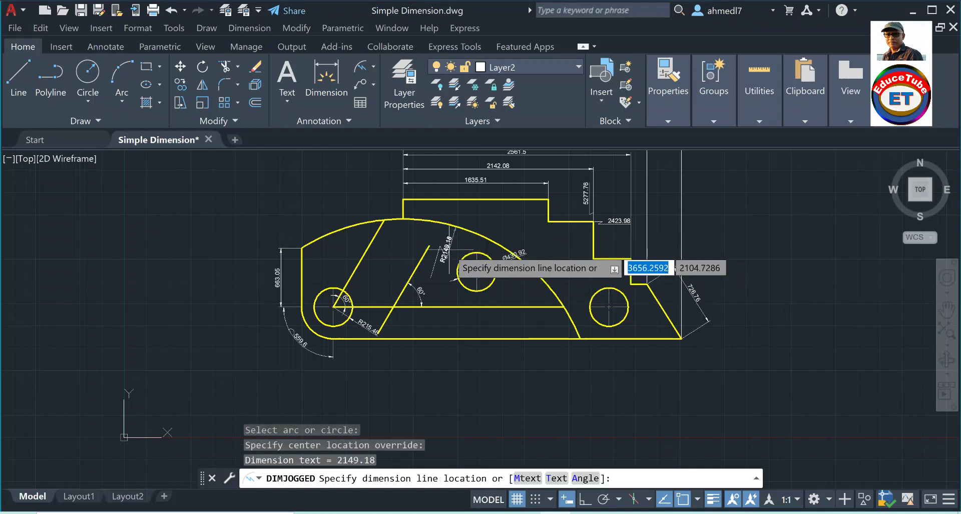
left_click(453, 272)
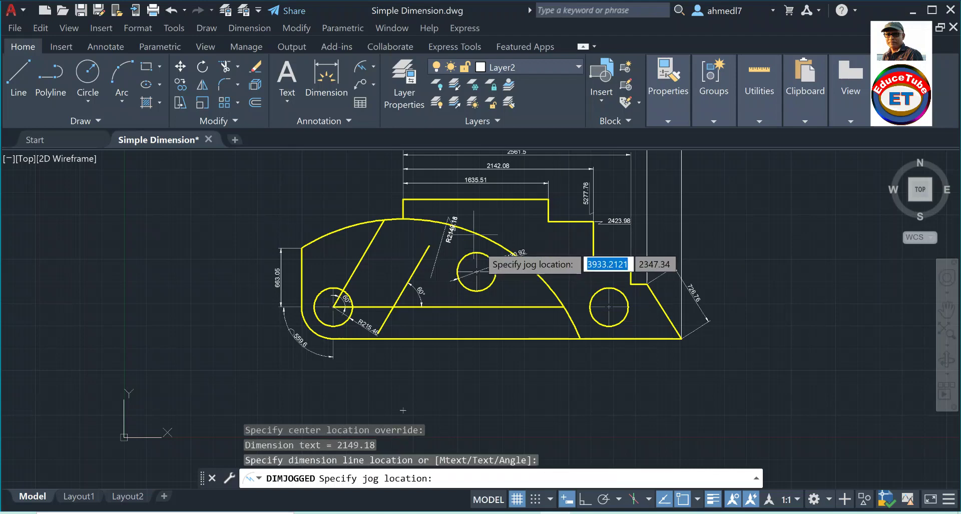
left_click(434, 271)
scroll(452, 254, "up", 4)
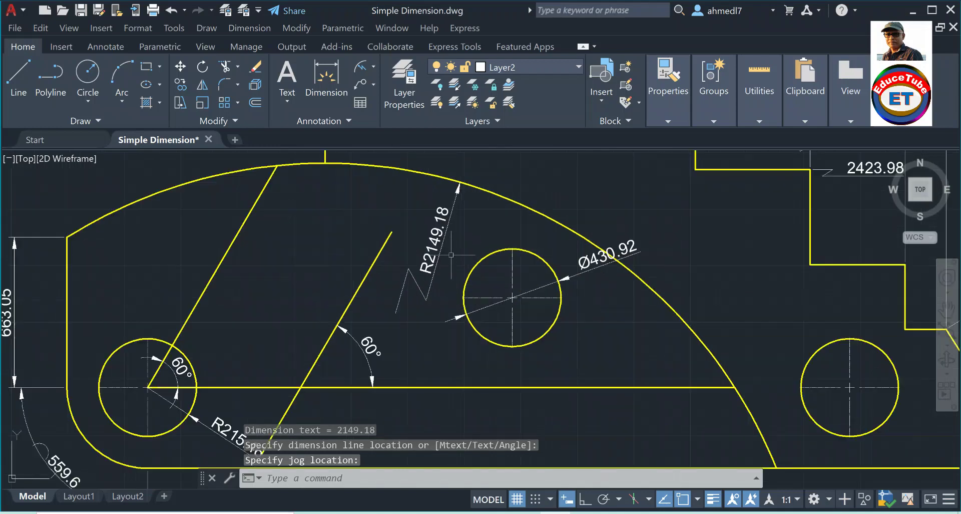
scroll(451, 254, "up", 2)
scroll(451, 255, "down", 2)
scroll(459, 197, "up", 2)
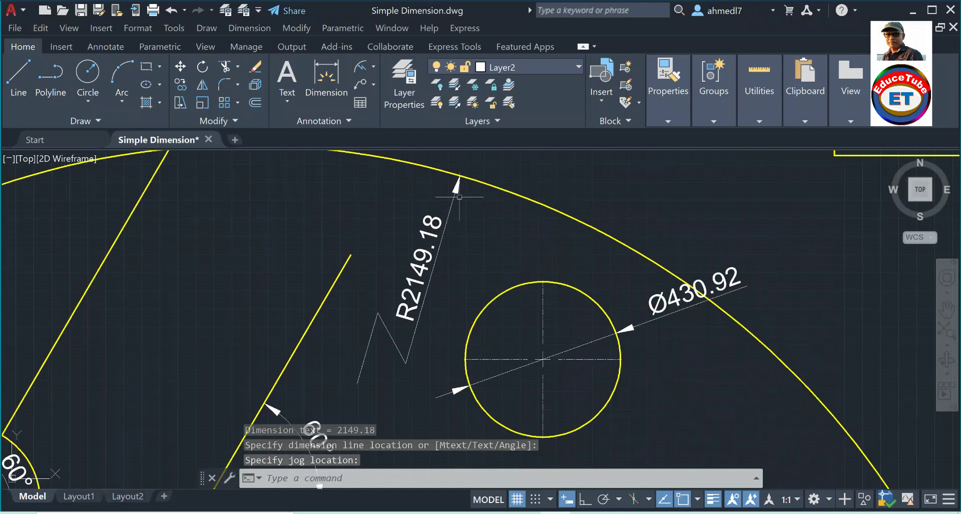
Review the available dimension types and examine the dimensions placed across the whole drawing
left_click(373, 68)
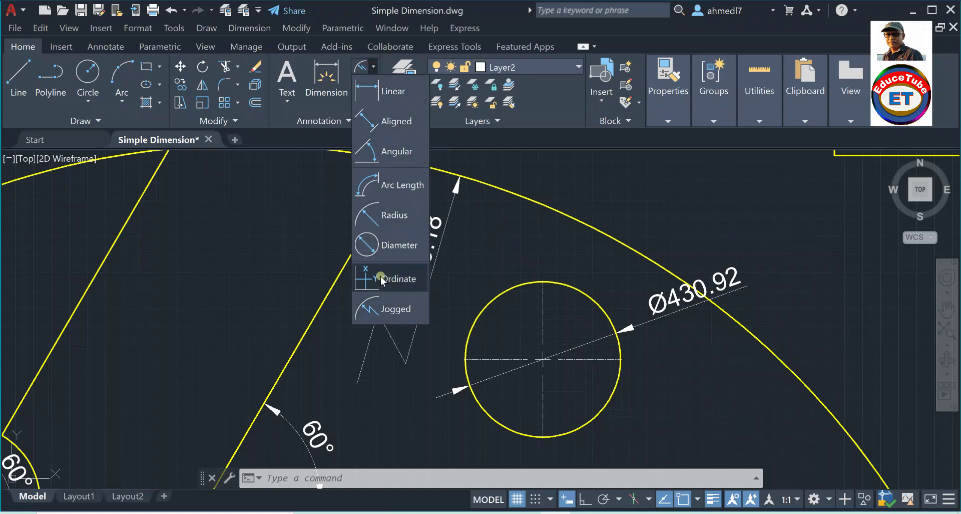
scroll(504, 230, "down", 2)
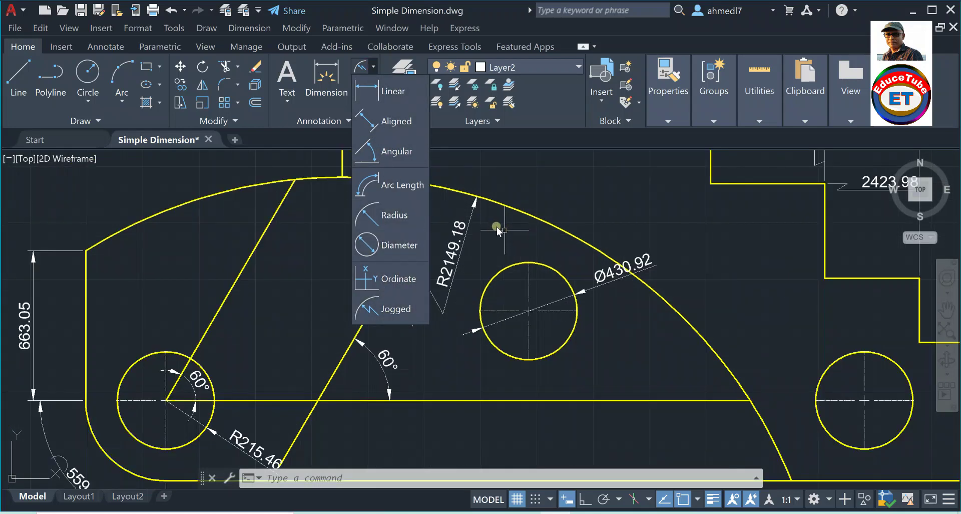
scroll(479, 210, "down", 2)
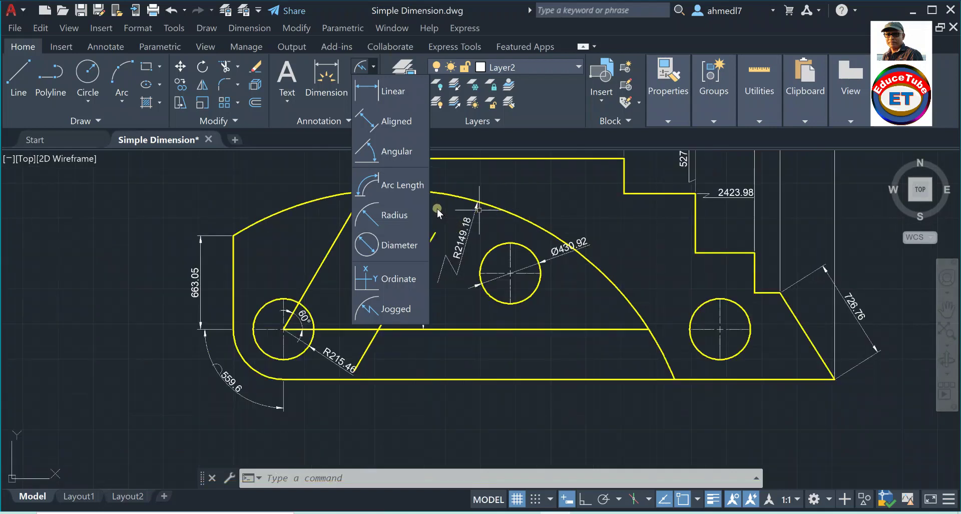
left_click(465, 175)
scroll(508, 310, "down", 2)
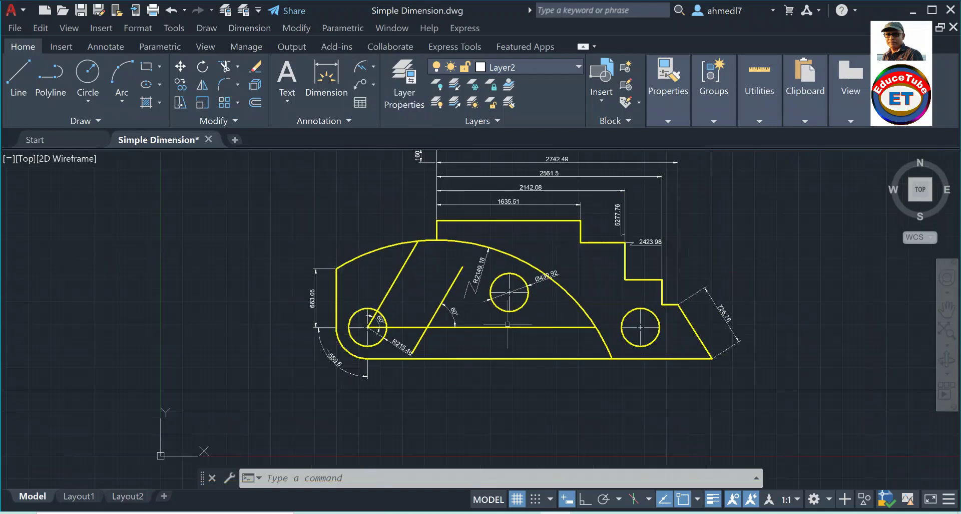
scroll(572, 207, "up", 2)
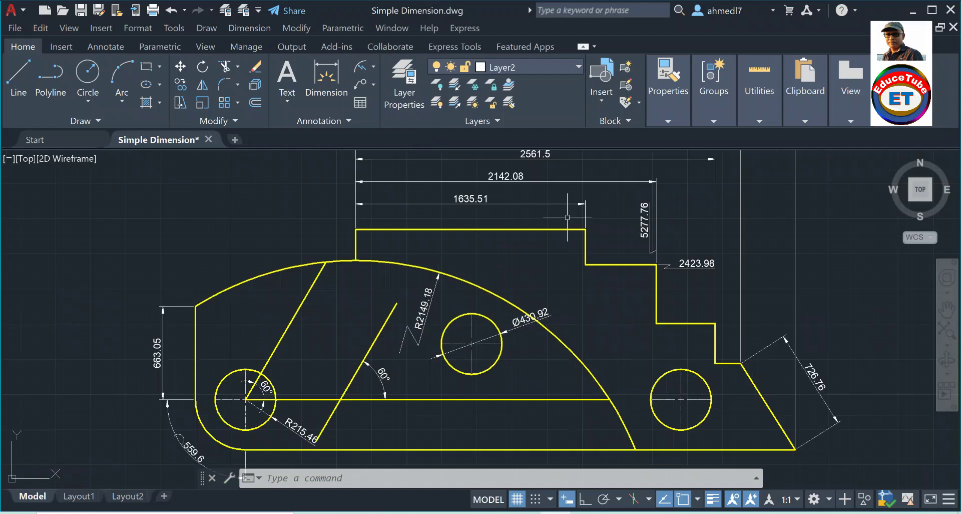
scroll(567, 217, "down", 2)
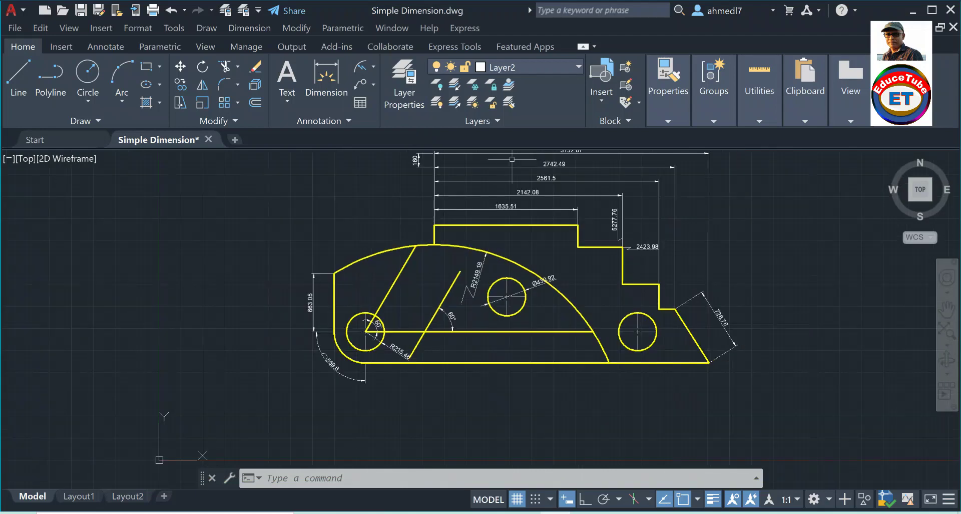
scroll(505, 159, "up", 2)
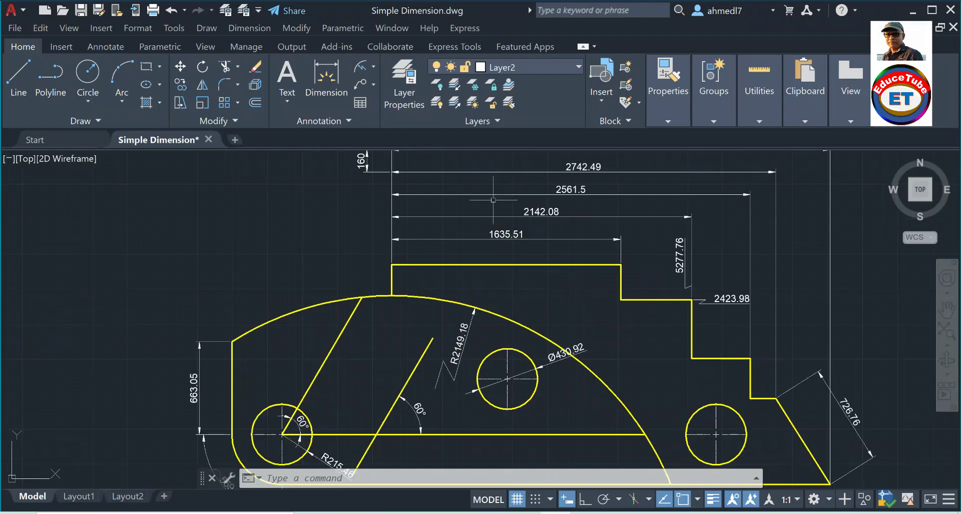
scroll(492, 201, "down", 2)
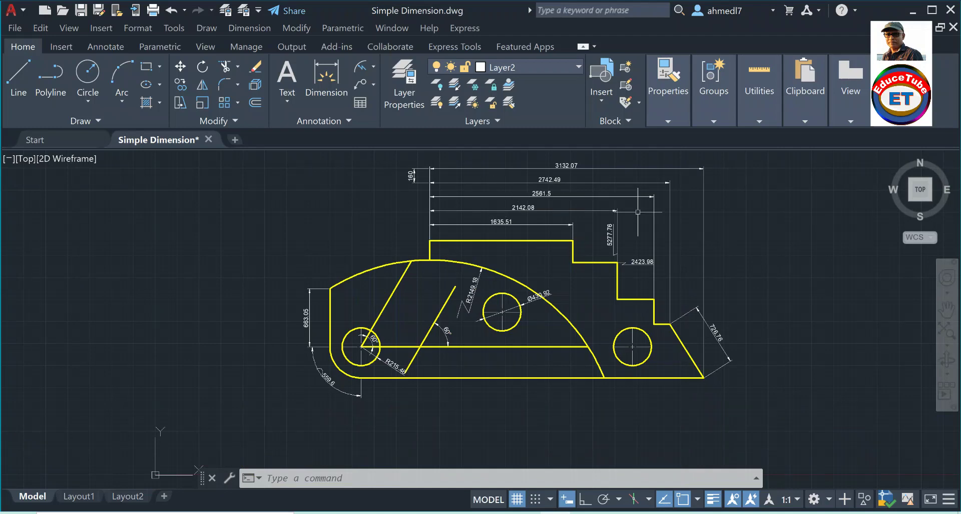